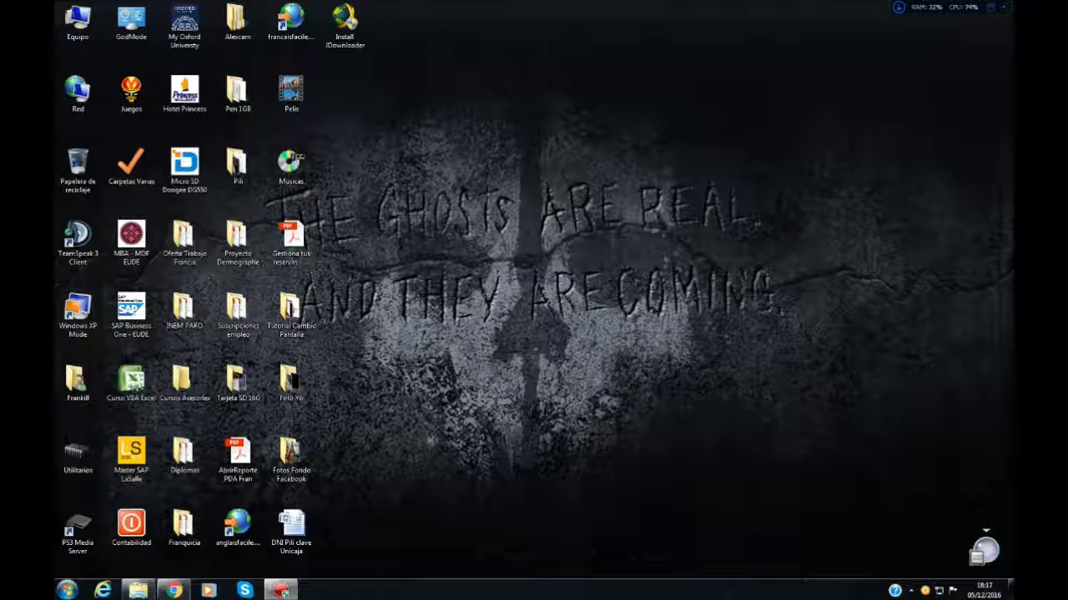
# Step: Delete the existing Install JDownloader file from the desktop, confirming its move to the Recycle Bin
pyautogui.click(345, 23)
pyautogui.click(345, 25)
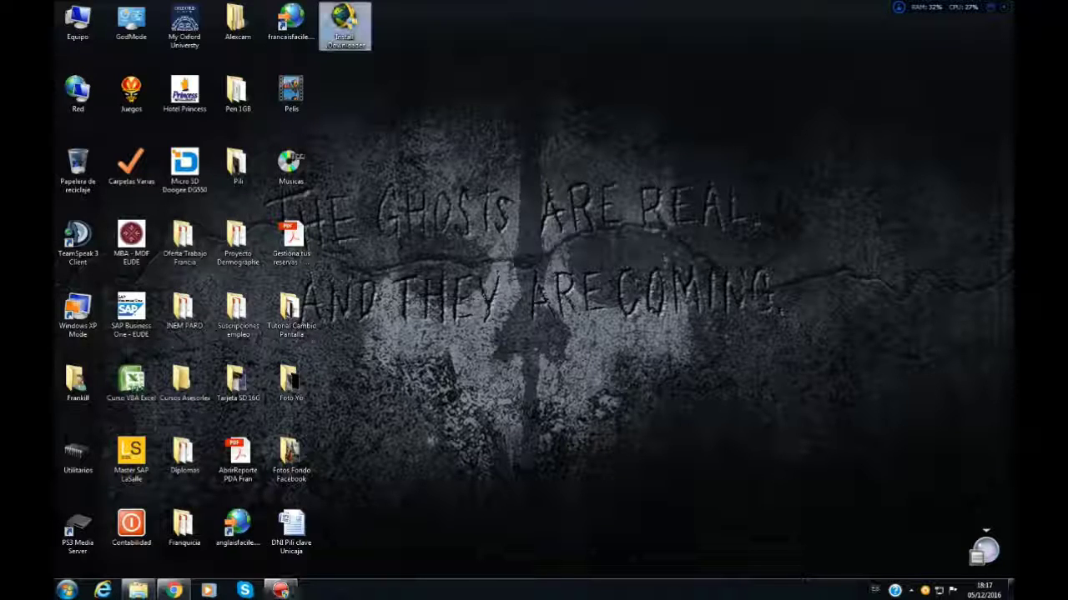
pyautogui.press('Delete')
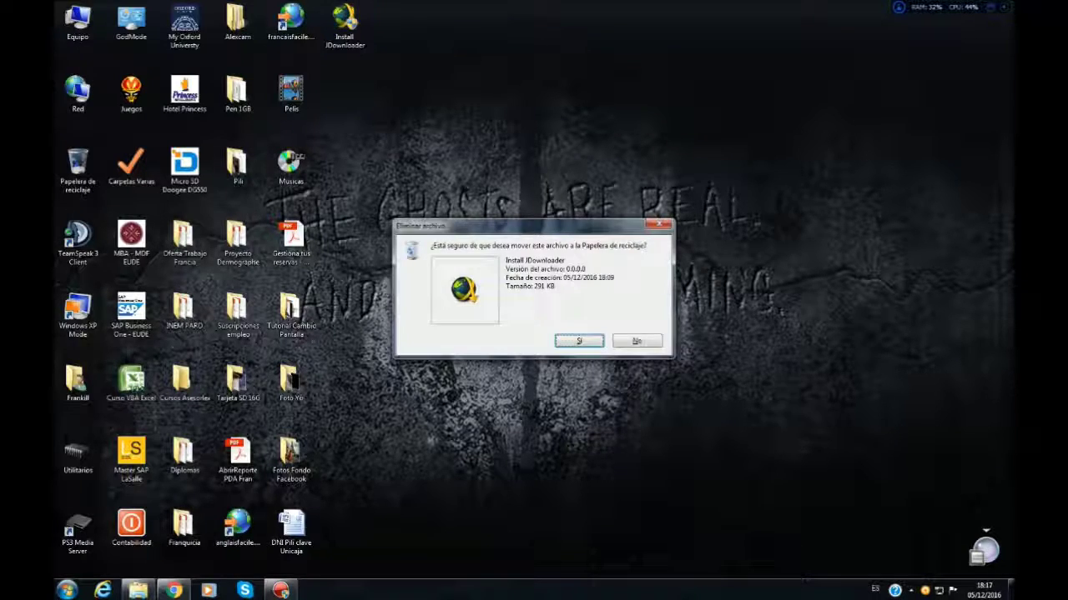
pyautogui.press('Return')
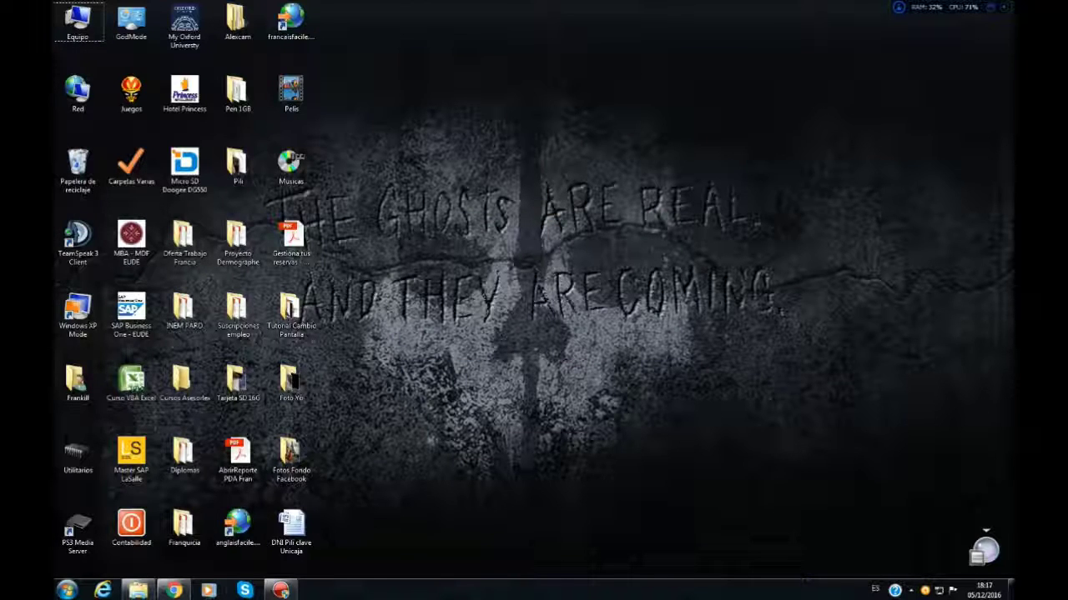
# Step: Switch to Chrome and open the "JDownloader.org - Official Homepage" result from the "jdownloader español" search
pyautogui.moveTo(174, 590)
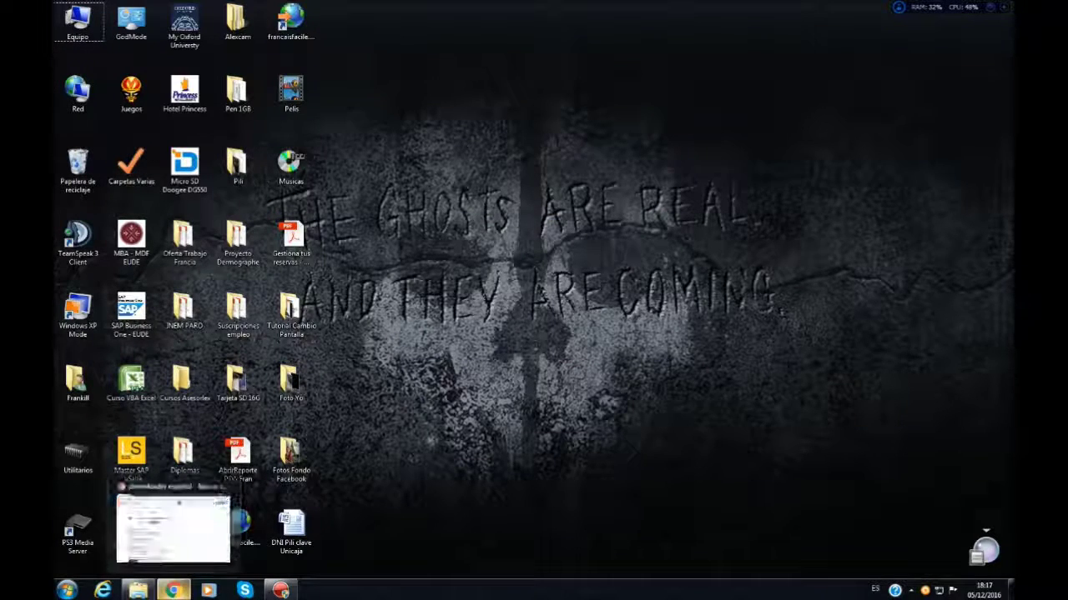
pyautogui.click(173, 590)
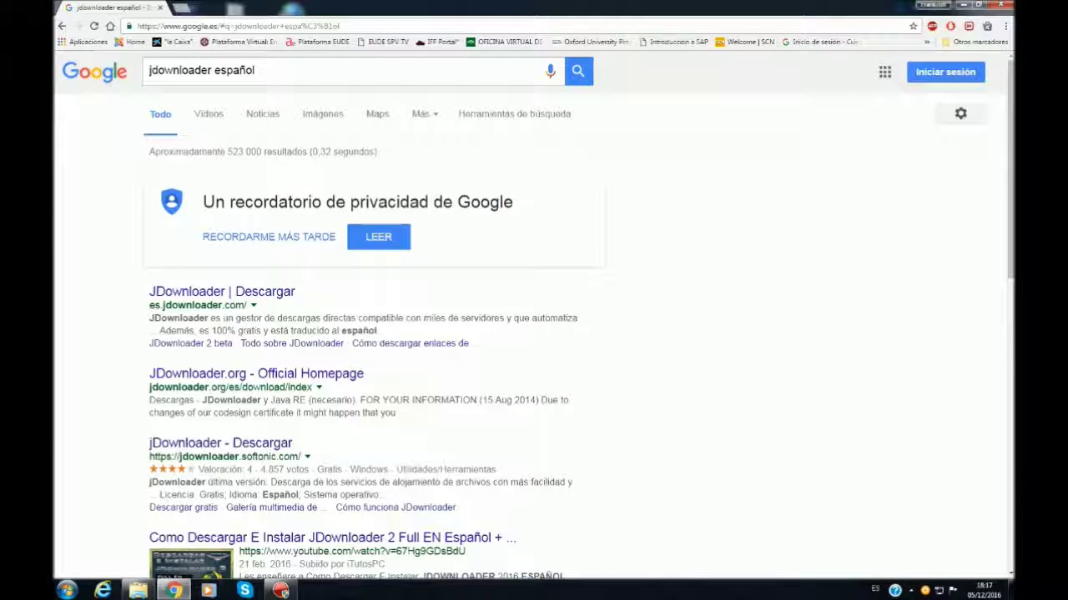
pyautogui.scroll(-3, 250, 379)
pyautogui.scroll(-4, 333, 334)
pyautogui.scroll(7, 334, 333)
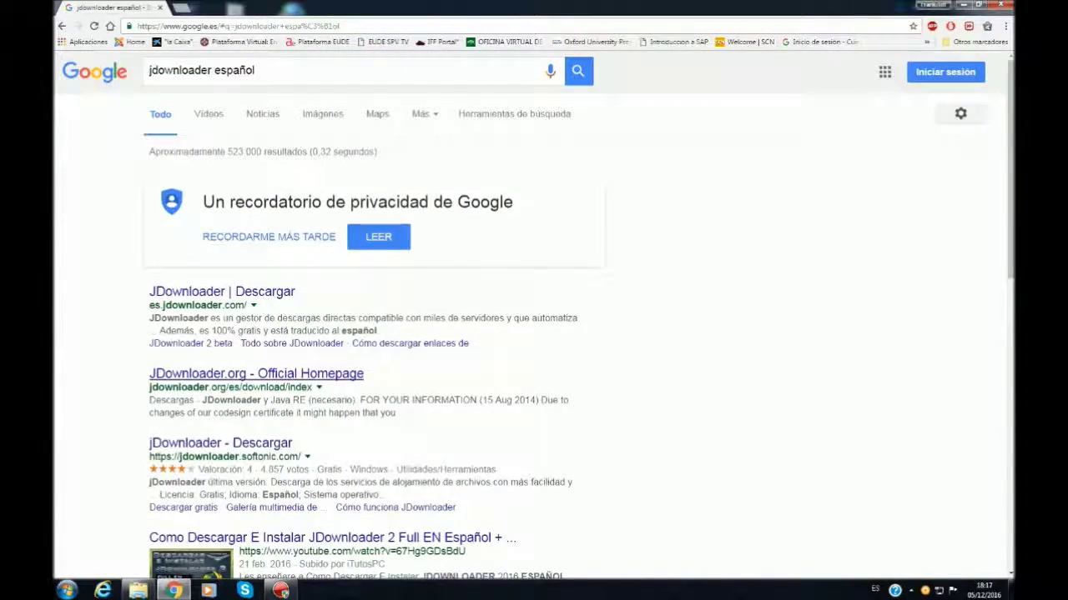
pyautogui.click(250, 374)
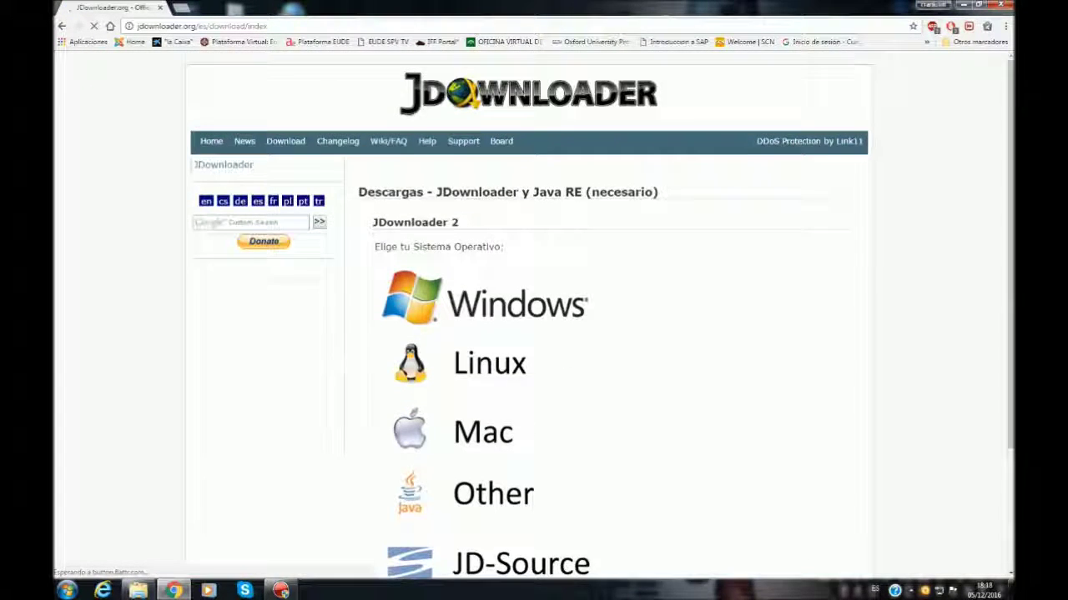
# Step: Download the 32/64Bit Webinstaller RAR archive of JDownloader 2 for Windows
pyautogui.scroll(-3, 528, 317)
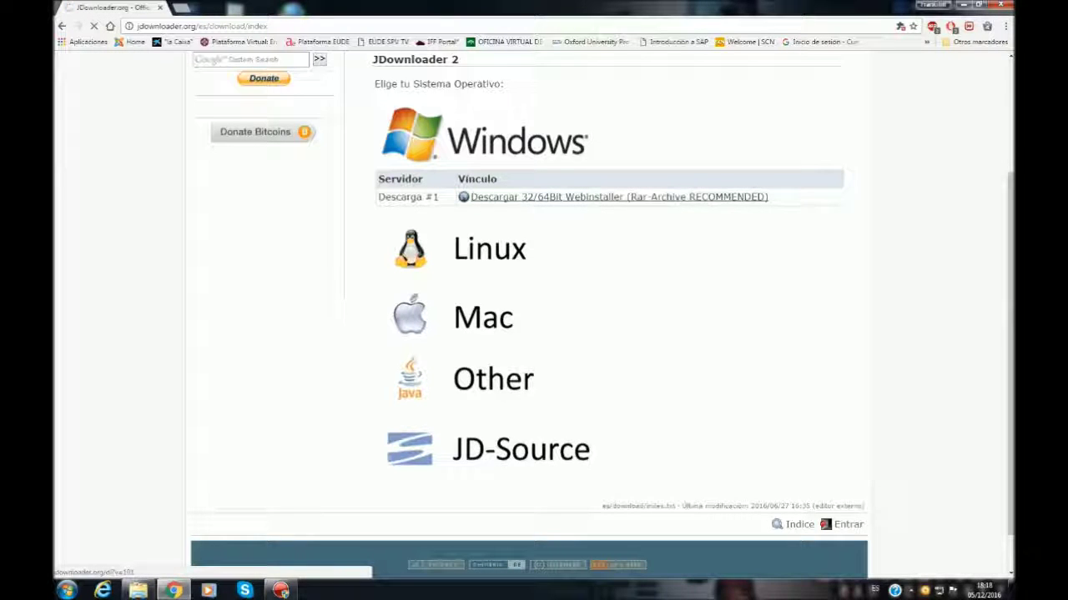
pyautogui.click(638, 198)
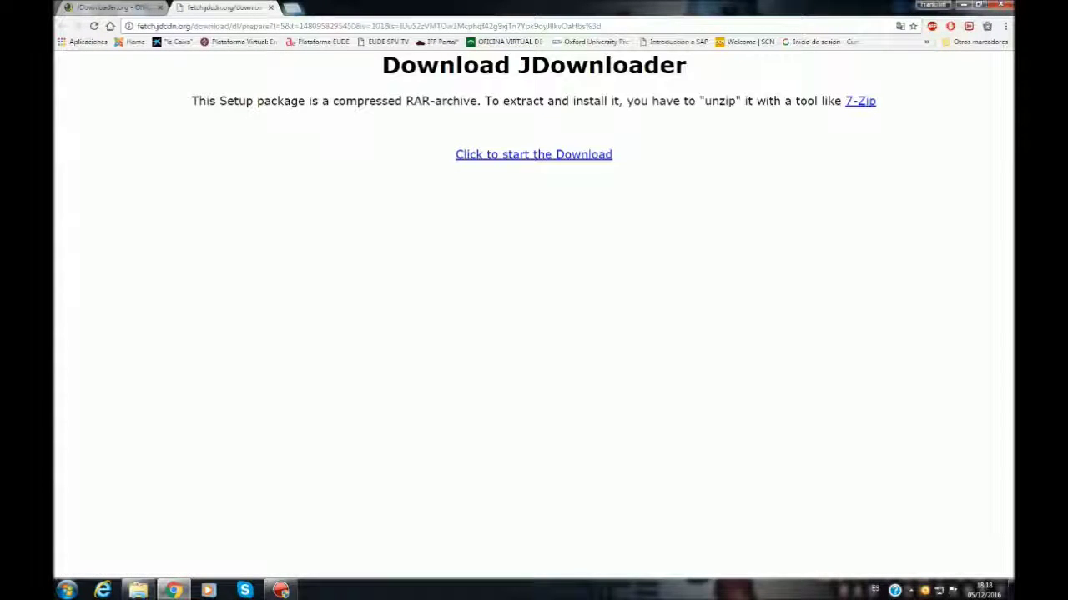
pyautogui.click(533, 154)
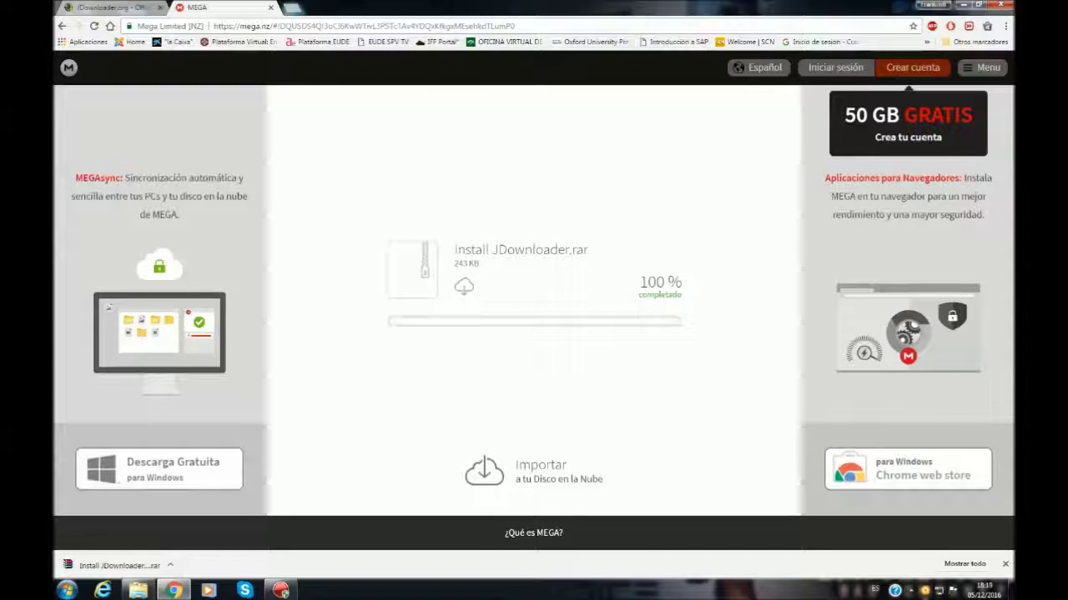
# Step: Open the downloaded Install JDownloader archive from the browser's downloads list and extract it to the desktop (Escritorio)
pyautogui.hotkey('ctrl', 'j')
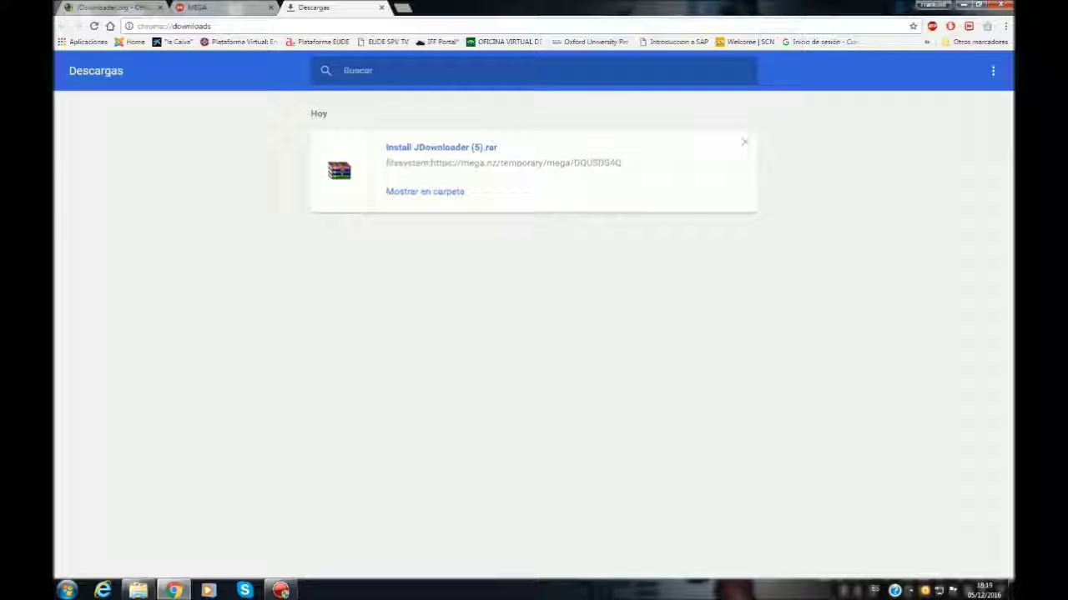
pyautogui.click(441, 147)
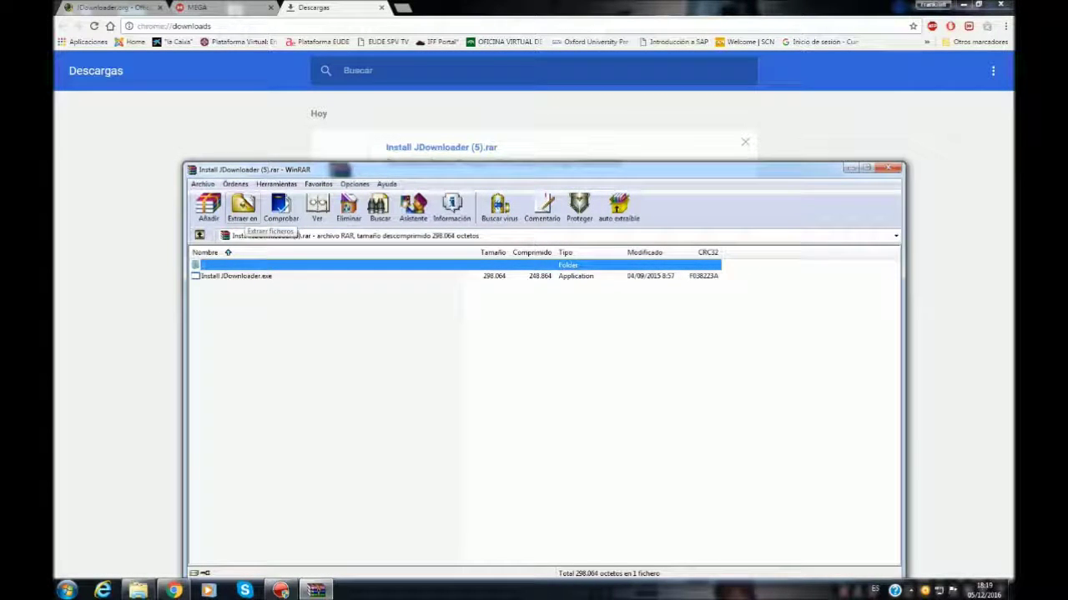
pyautogui.click(243, 207)
pyautogui.click(562, 310)
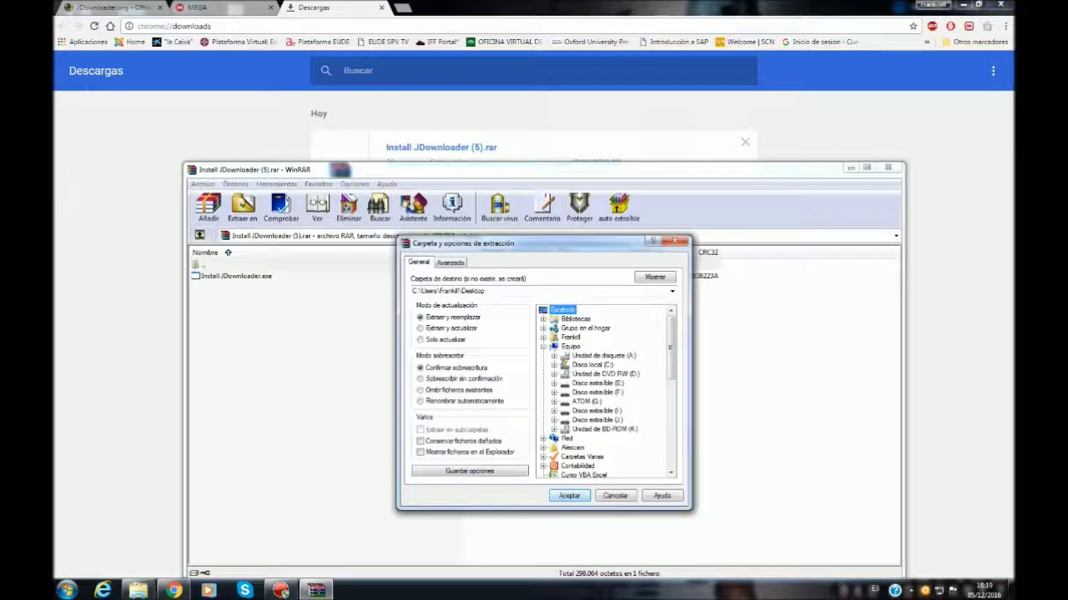
pyautogui.click(569, 495)
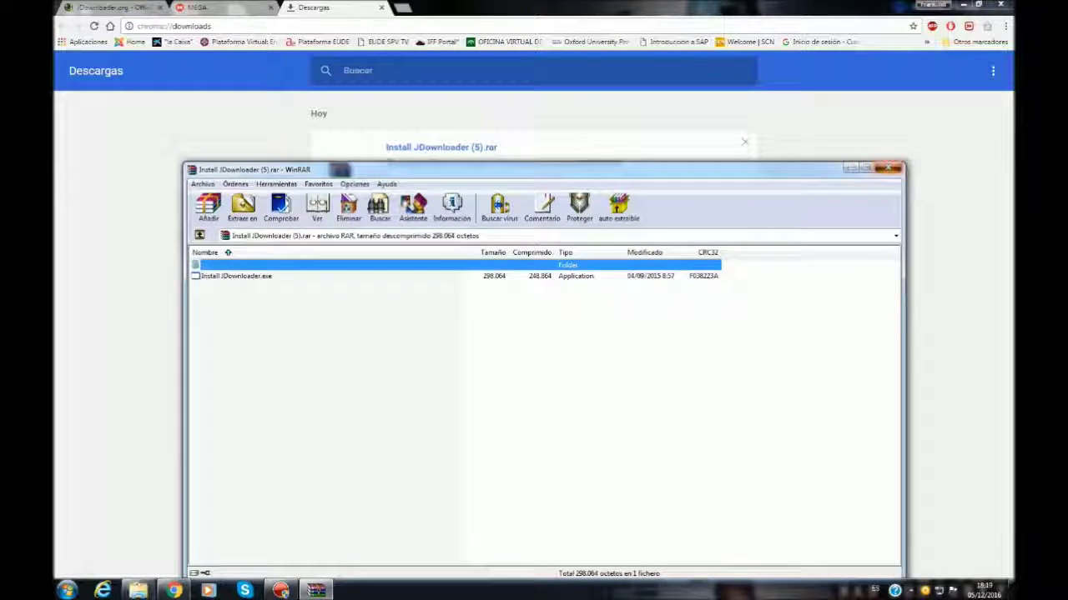
# Step: Close the WinRAR window and all the open browser tabs to return to the desktop
pyautogui.click(895, 168)
pyautogui.click(382, 7)
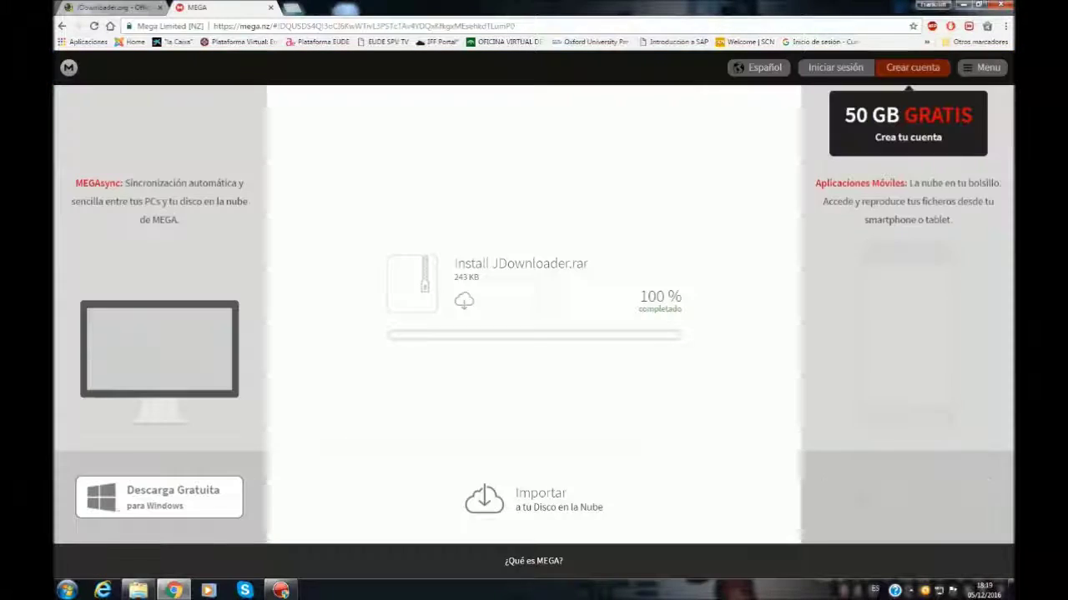
pyautogui.click(270, 8)
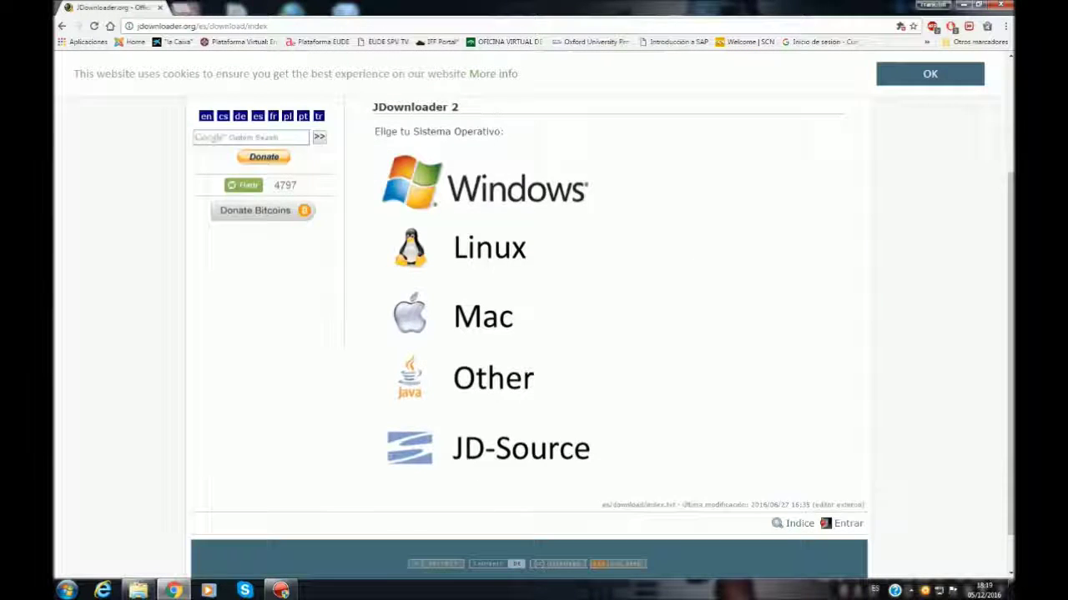
pyautogui.click(160, 7)
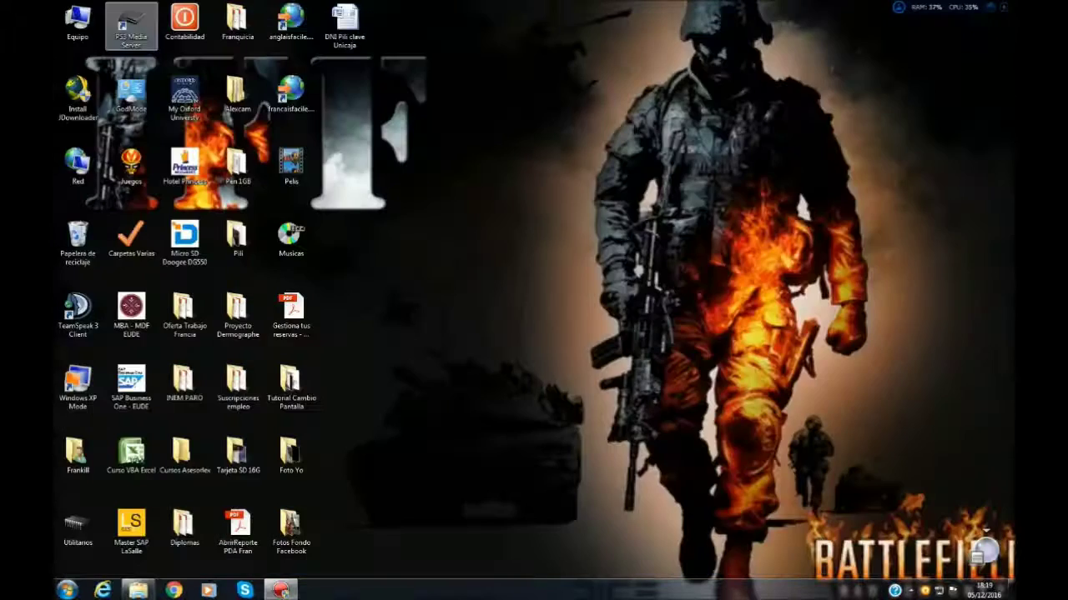
# Step: Place the extracted Install JDownloader file after the other desktop icons, run it, and allow it to make changes to the computer
pyautogui.moveTo(77, 98); pyautogui.dragTo(417, 84)
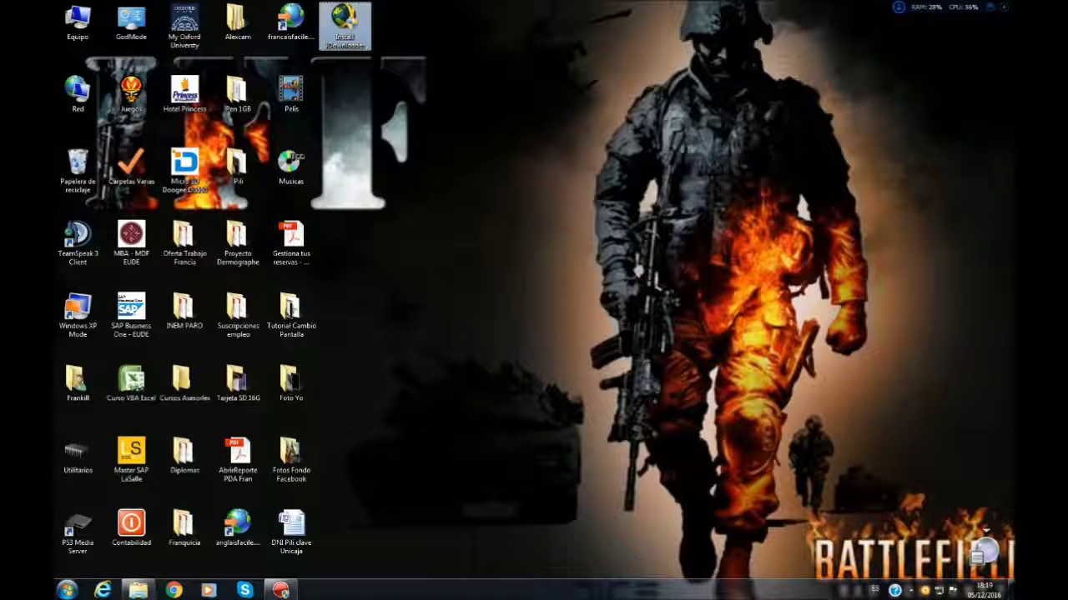
pyautogui.doubleClick(345, 25)
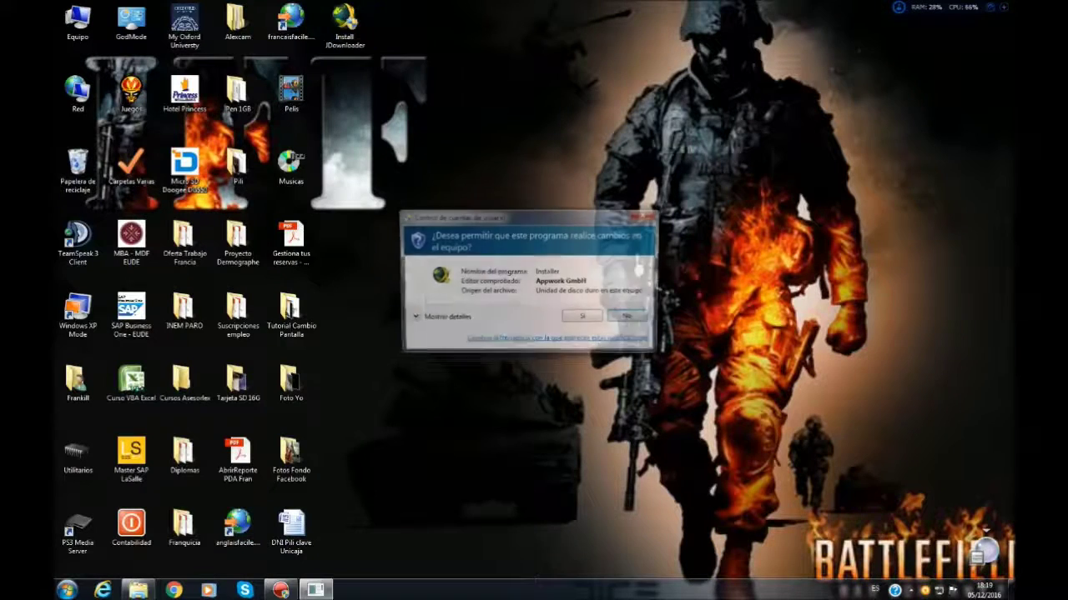
pyautogui.click(584, 318)
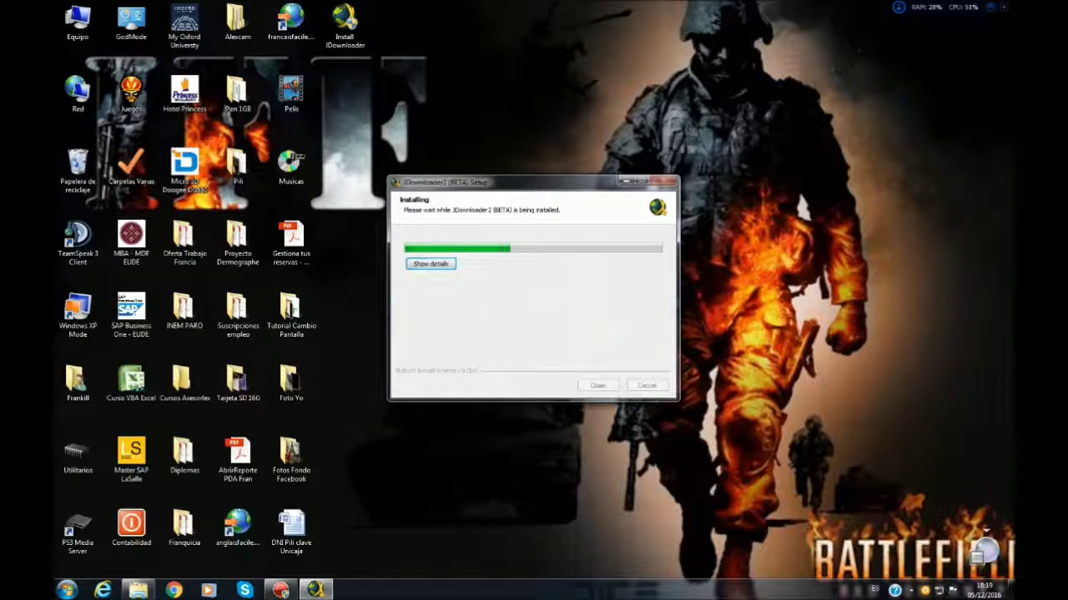
pyautogui.click(595, 326)
pyautogui.click(529, 327)
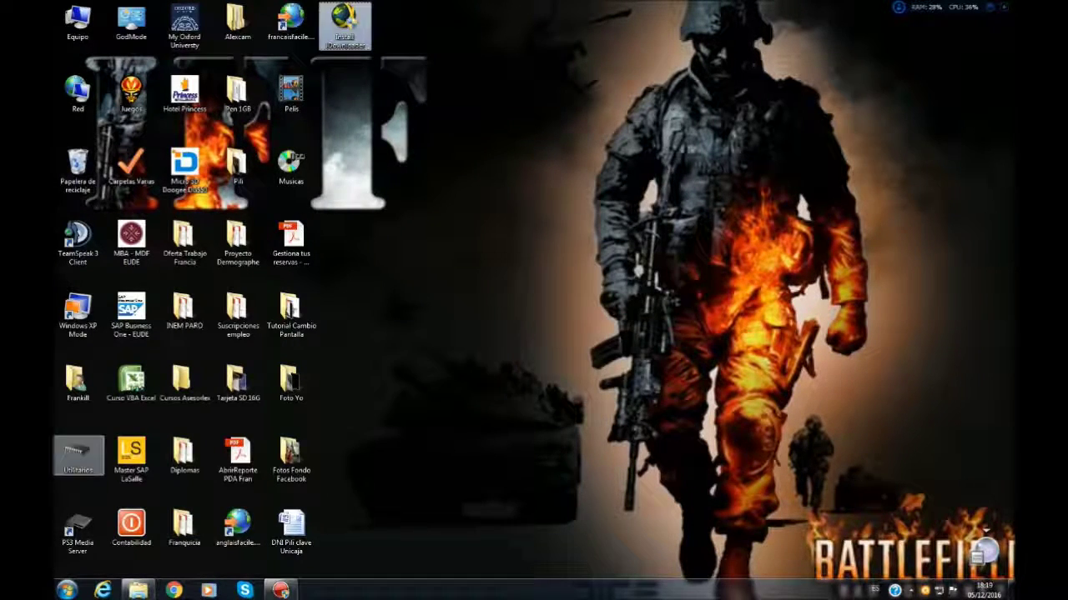
# Step: Launch JDownloader 2 from the Utilitarios folder, then close the folder and show the desktop
pyautogui.doubleClick(78, 454)
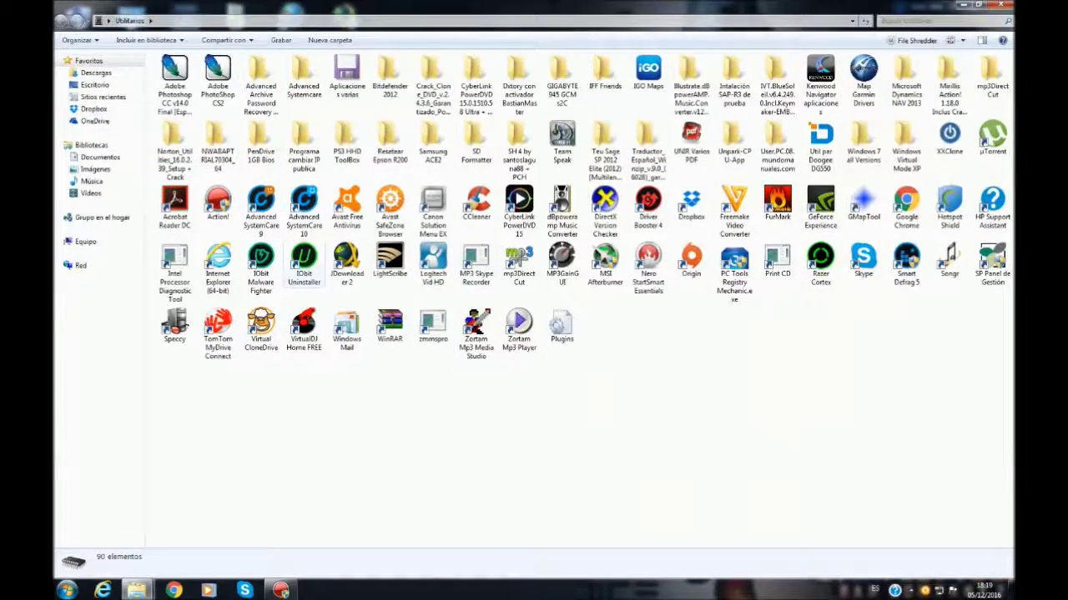
pyautogui.doubleClick(347, 263)
pyautogui.click(999, 5)
pyautogui.press('super+d')
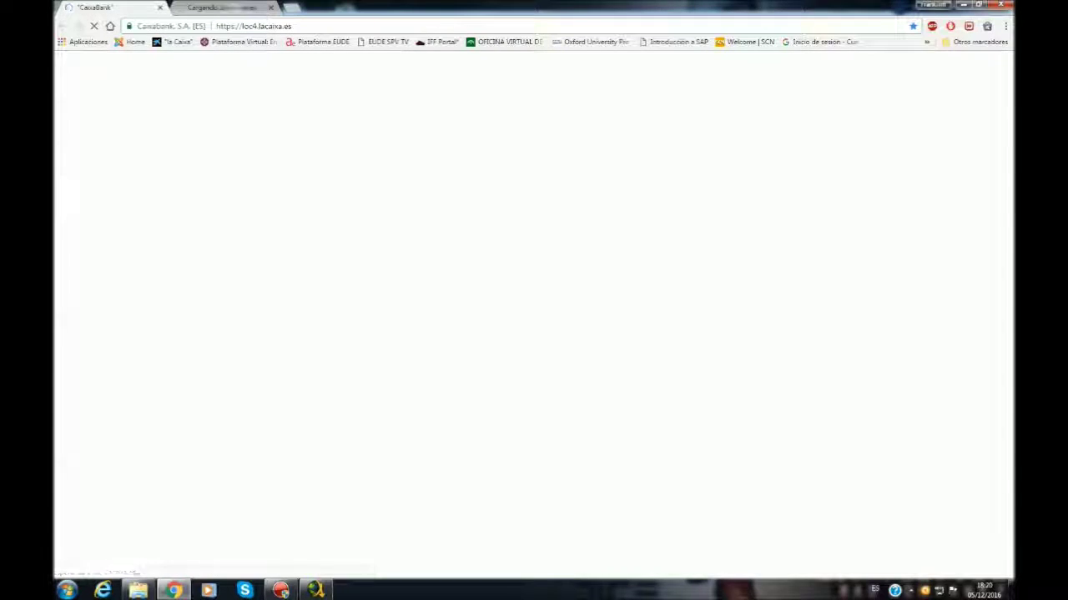
# Step: In Chrome, open the bookmarked YouTube video "DJ Snake ft. Justin Bieber - Let Me Love You [Lyric Video]" and pause it
pyautogui.click(926, 41)
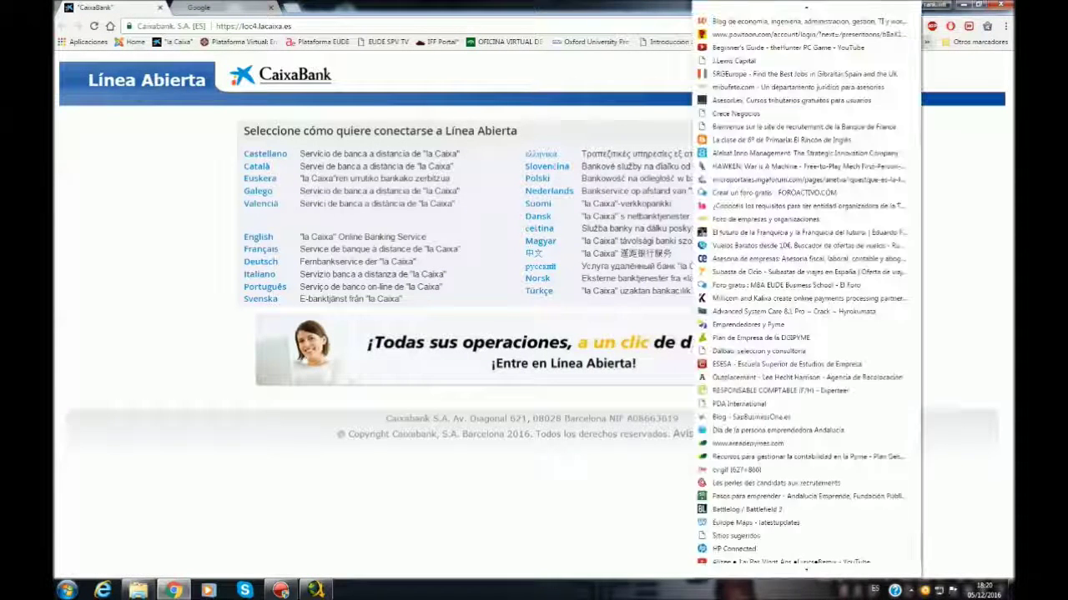
pyautogui.scroll(-3, 801, 383)
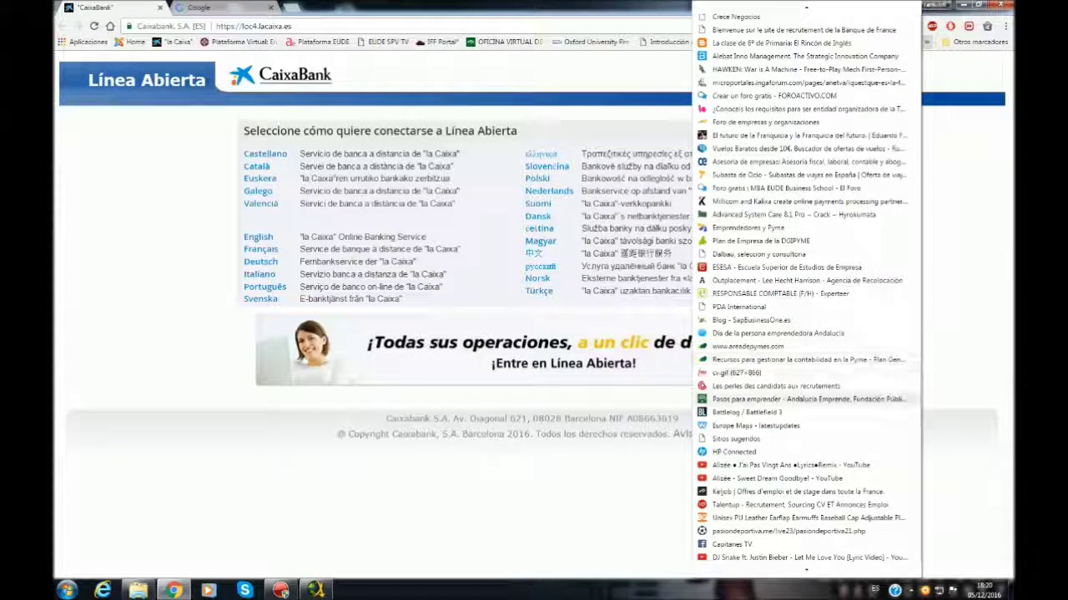
pyautogui.click(800, 557)
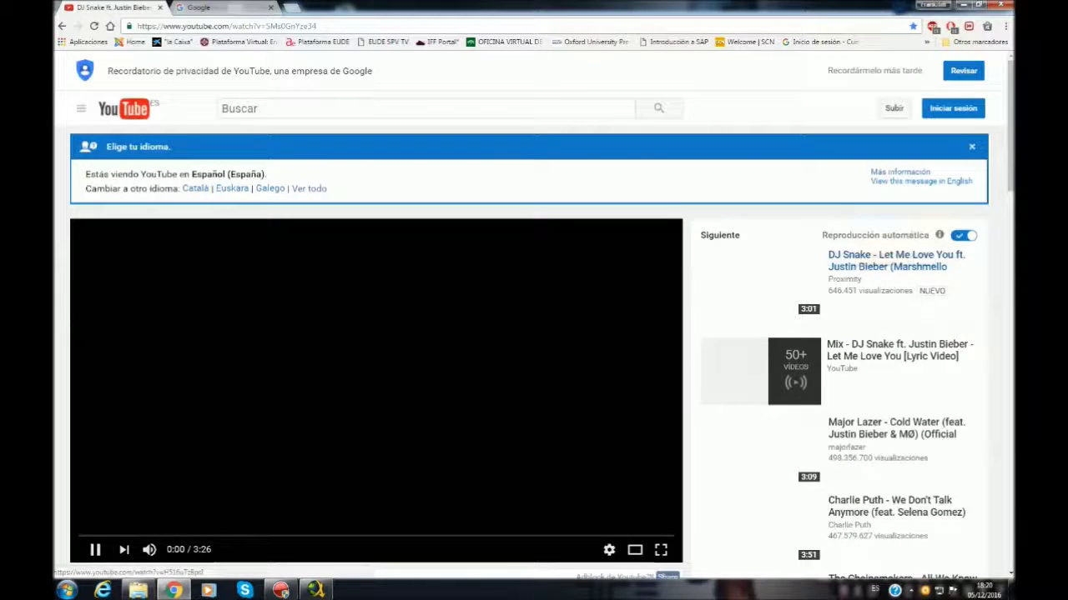
pyautogui.scroll(-3, 871, 264)
pyautogui.scroll(1, 871, 263)
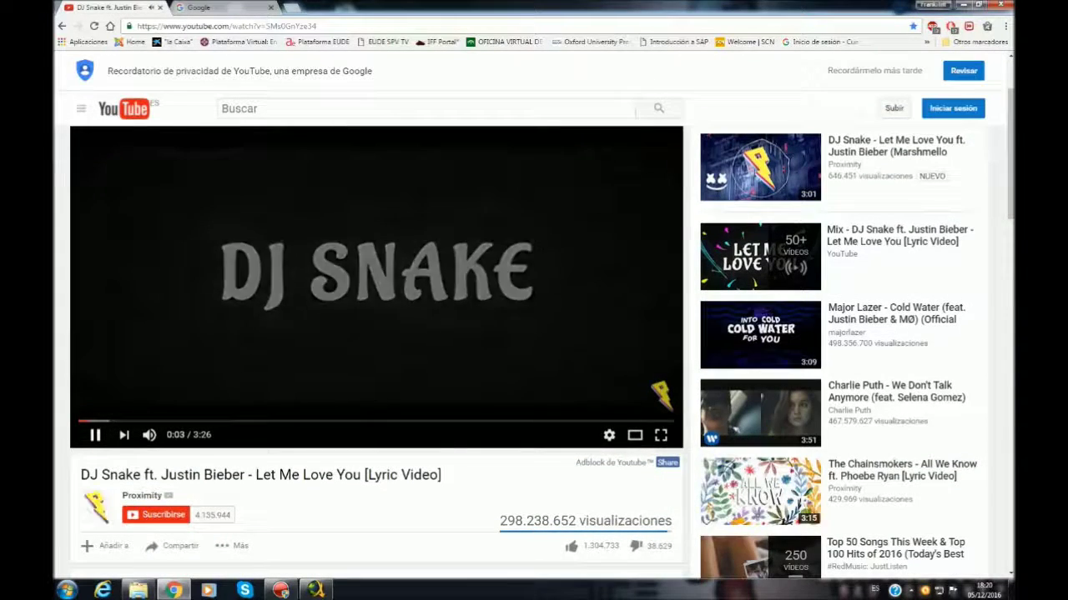
pyautogui.press('space')
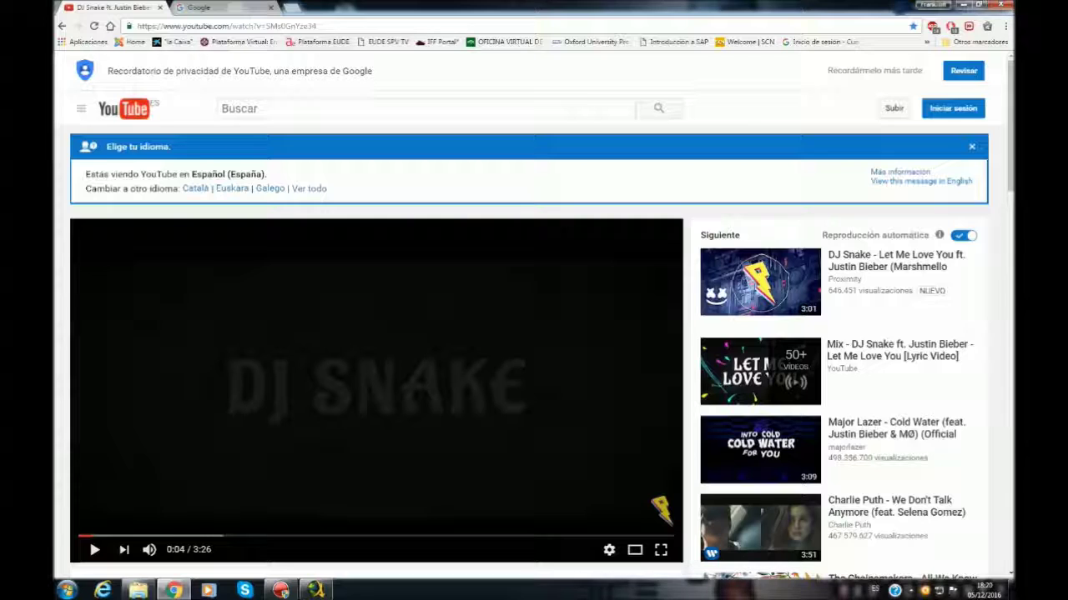
# Step: Copy the YouTube video's full web address to the clipboard
pyautogui.moveTo(314, 25); pyautogui.dragTo(242, 26)
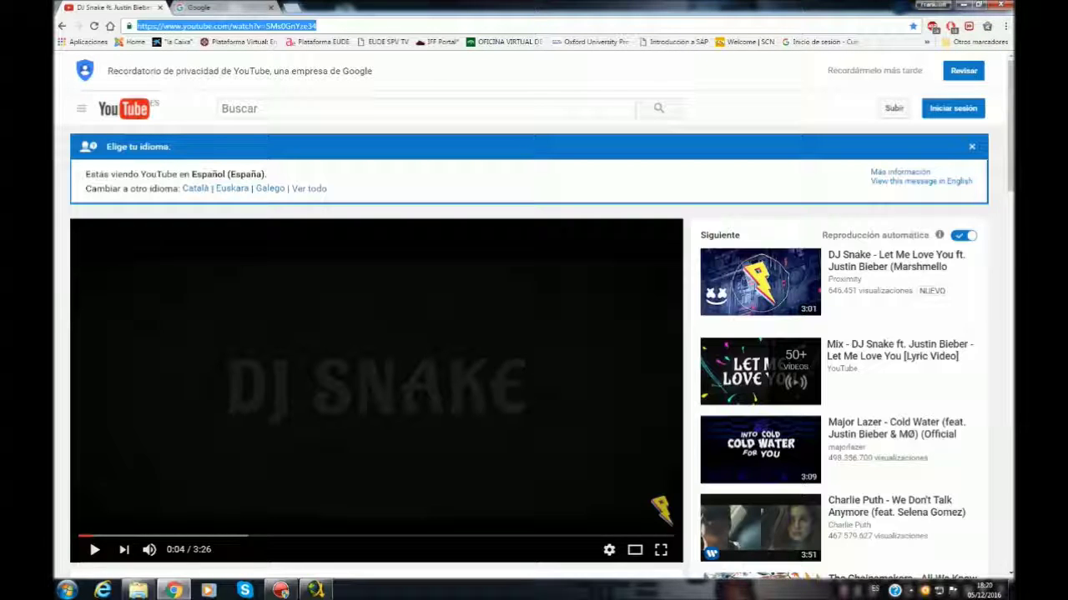
pyautogui.rightClick(210, 28)
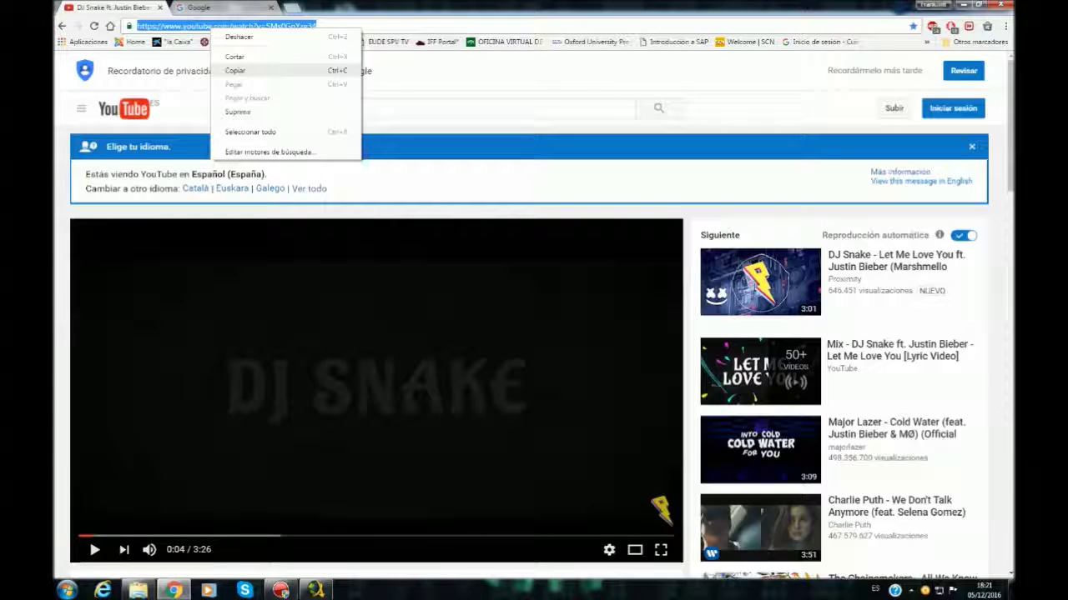
pyautogui.click(235, 70)
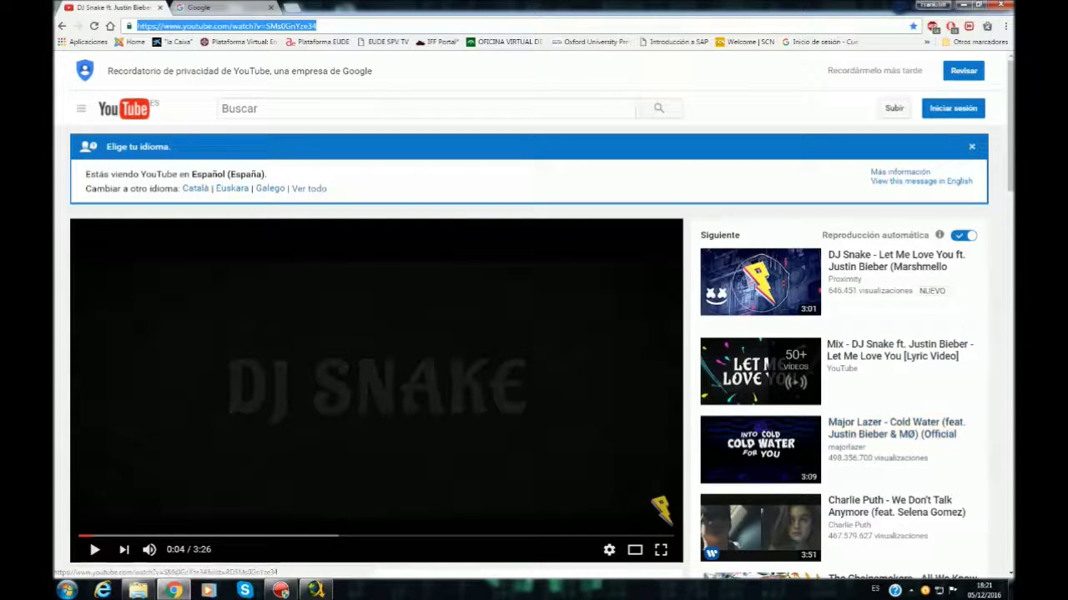
# Step: Switch to JDownloader 2, expand the captured DJ Snake package, and examine its video, audio and image entries
pyautogui.click(316, 591)
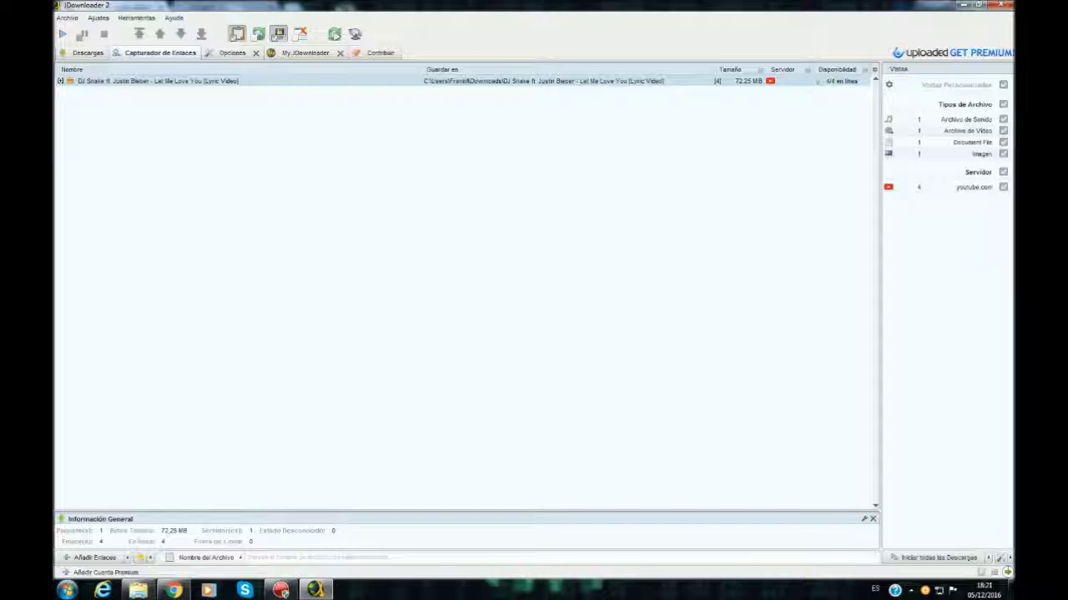
pyautogui.click(60, 81)
pyautogui.click(192, 91)
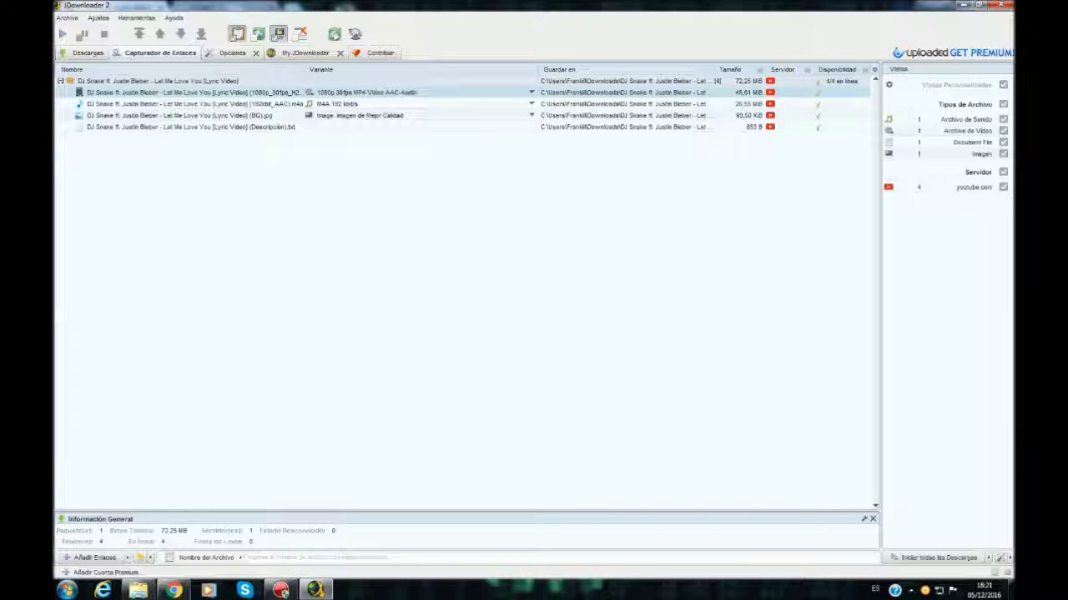
pyautogui.click(192, 104)
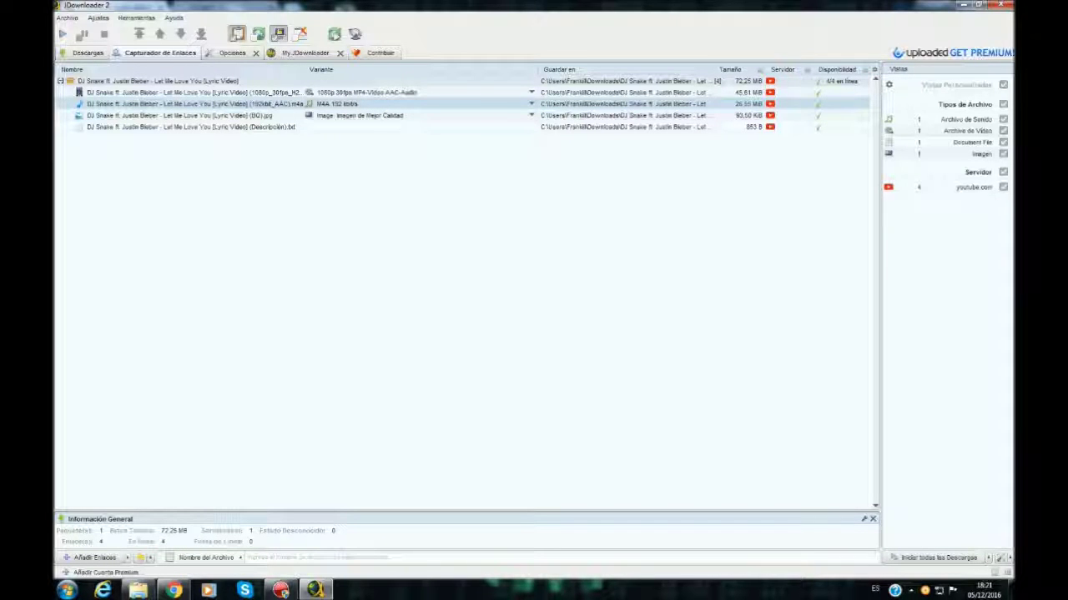
pyautogui.click(192, 115)
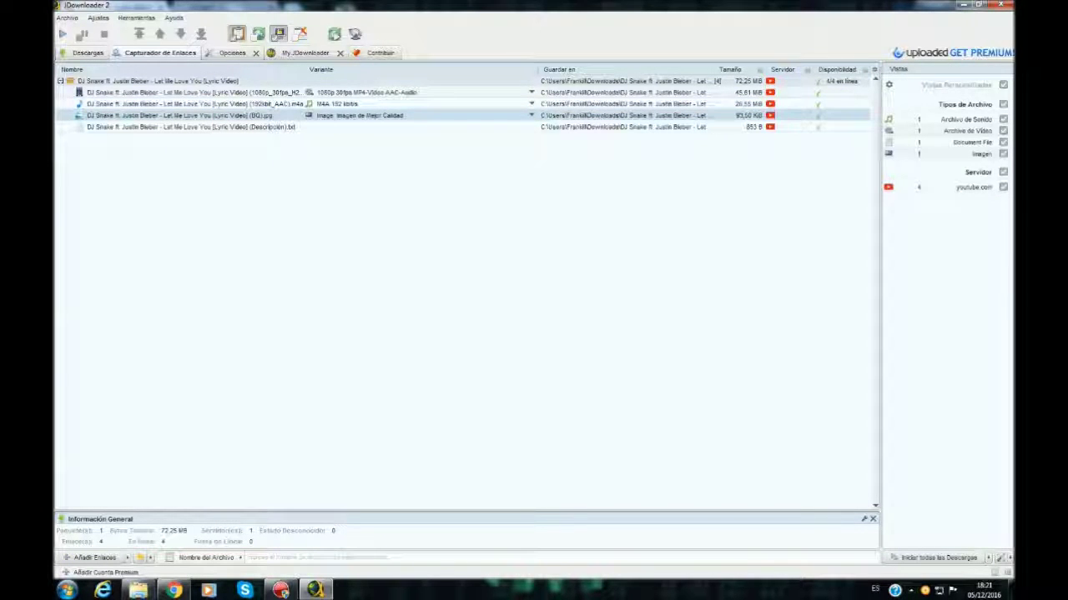
# Step: Remove the JPG image and the description text file from the DJ Snake package, and start downloading the remaining video and audio
pyautogui.click(192, 104)
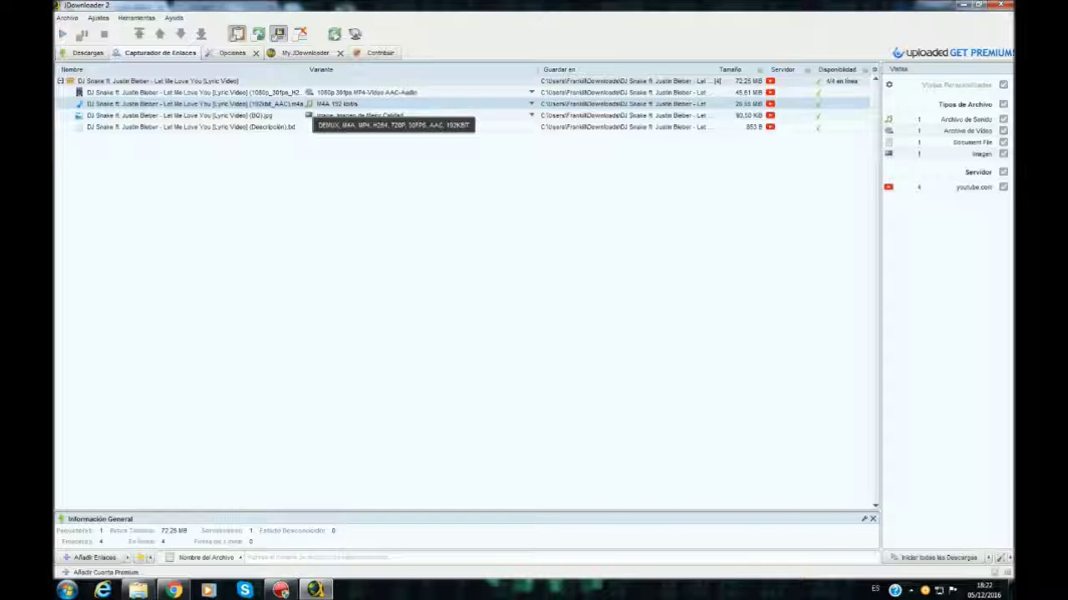
pyautogui.click(184, 92)
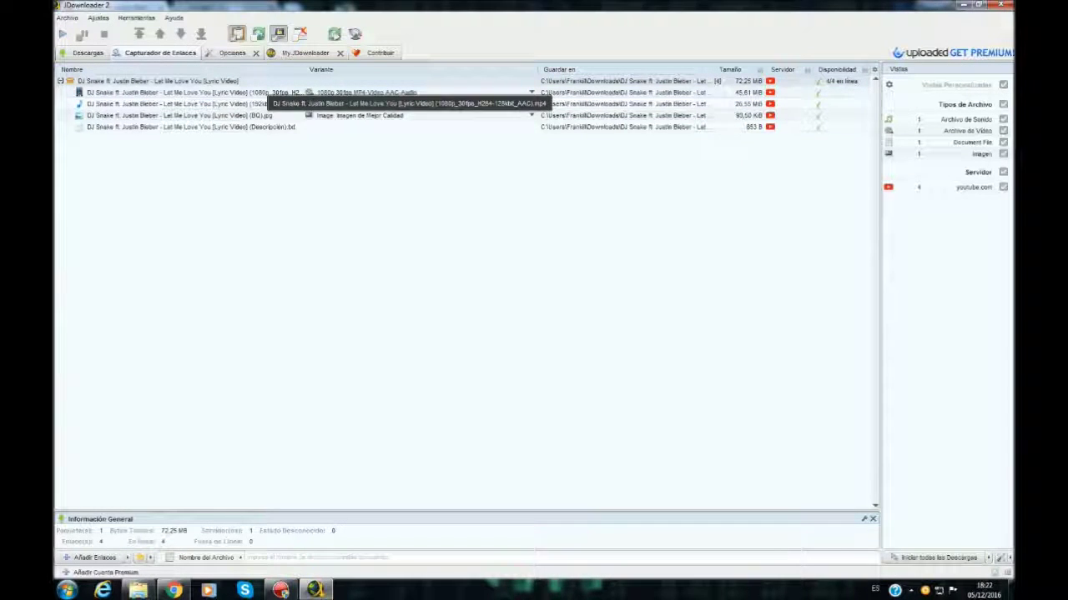
pyautogui.click(108, 115)
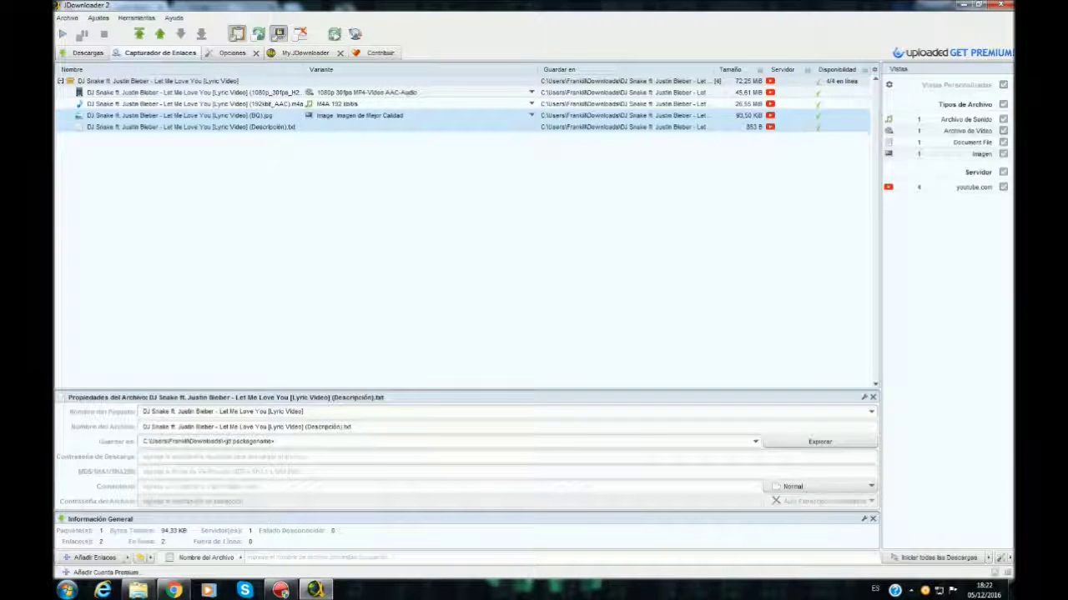
pyautogui.press('Delete')
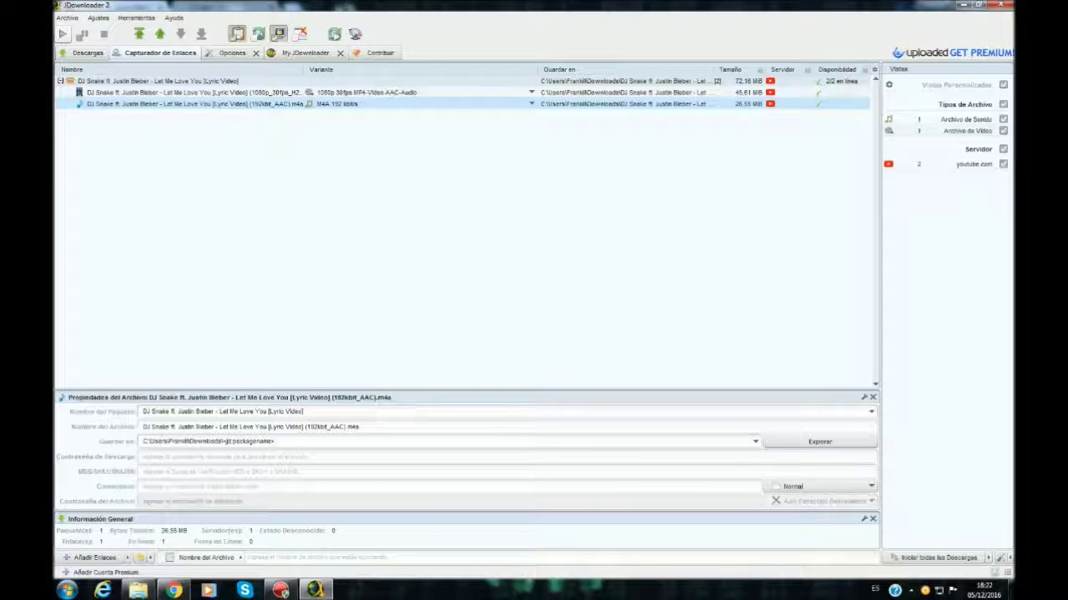
pyautogui.click(63, 33)
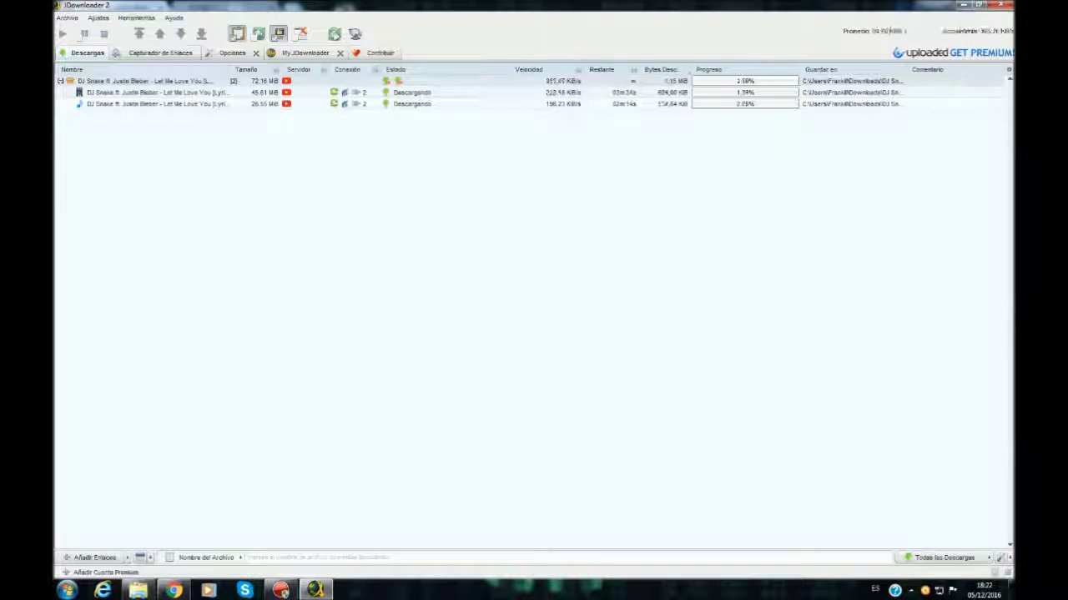
# Step: Examine the download progress of the audio file and the whole DJ Snake package
pyautogui.click(156, 103)
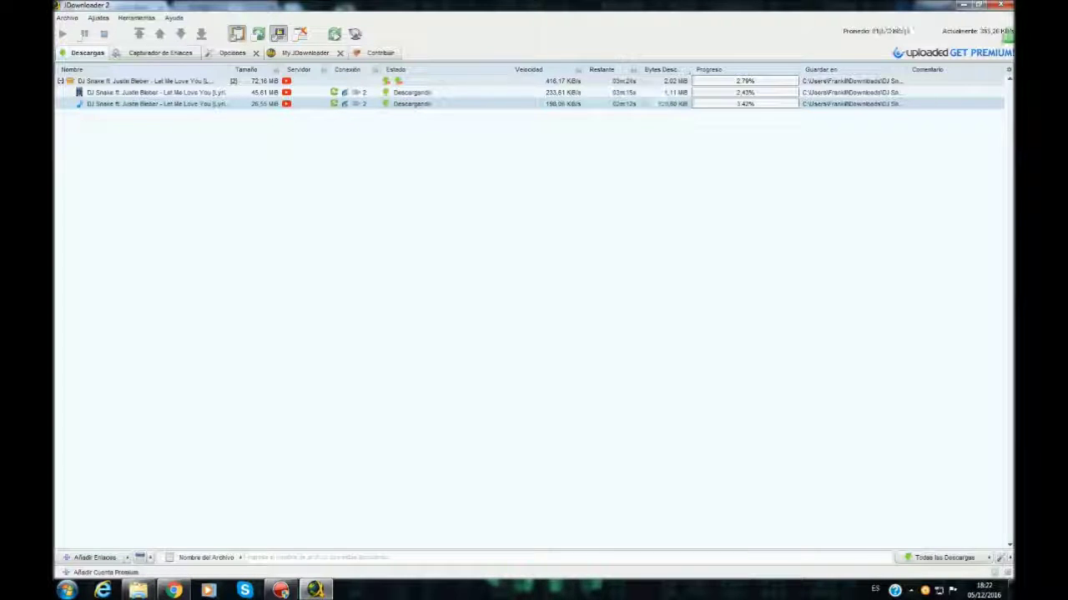
pyautogui.moveTo(734, 103)
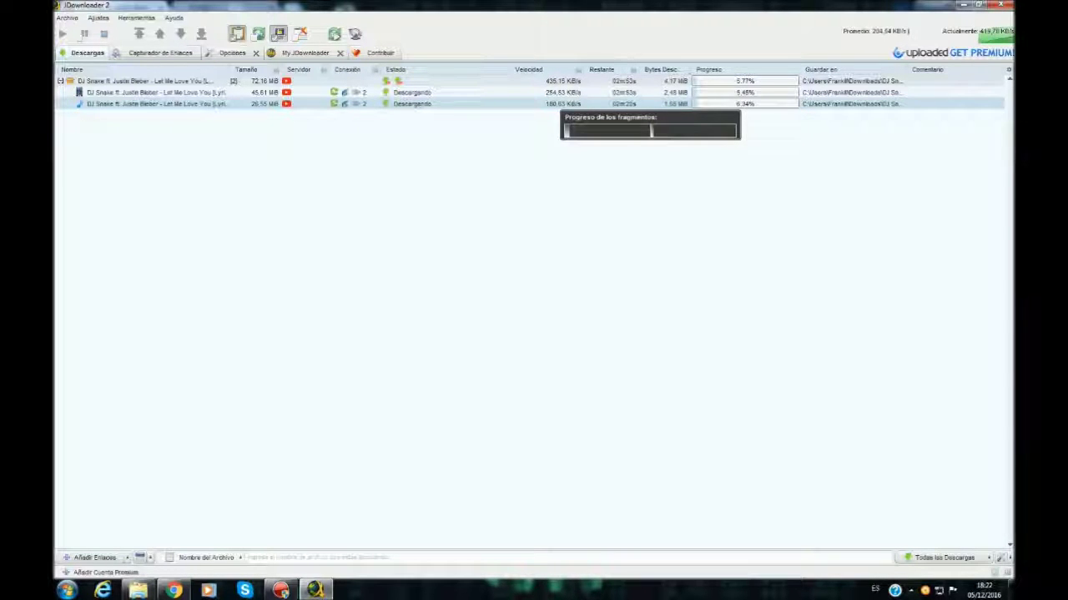
pyautogui.click(726, 80)
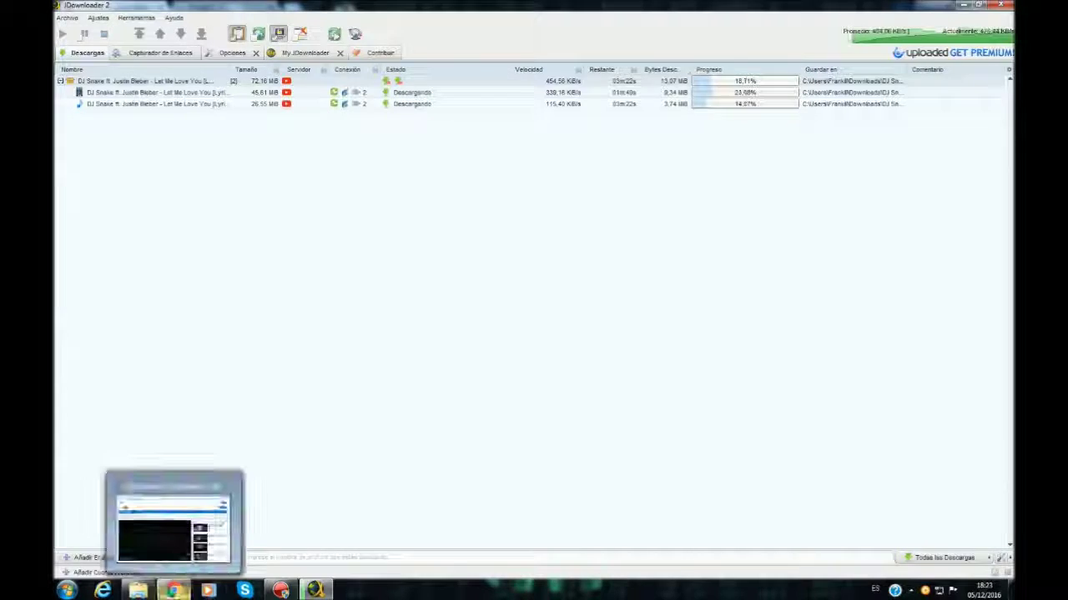
# Step: Switch to Chrome to play the YouTube video, and return to JDownloader 2 to check the video and audio downloads
pyautogui.click(172, 590)
pyautogui.click(95, 550)
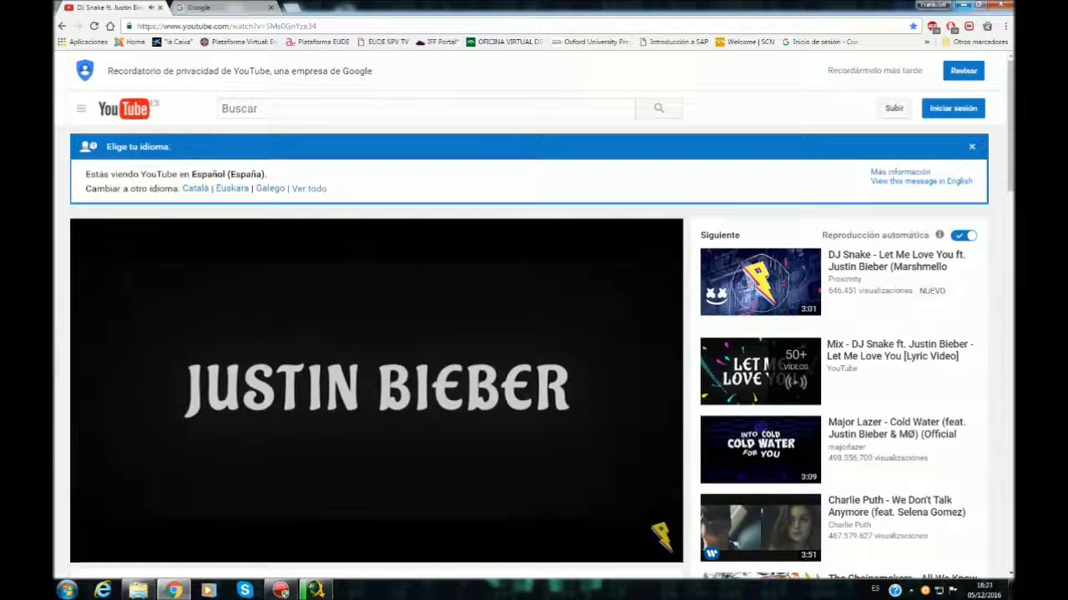
pyautogui.click(316, 590)
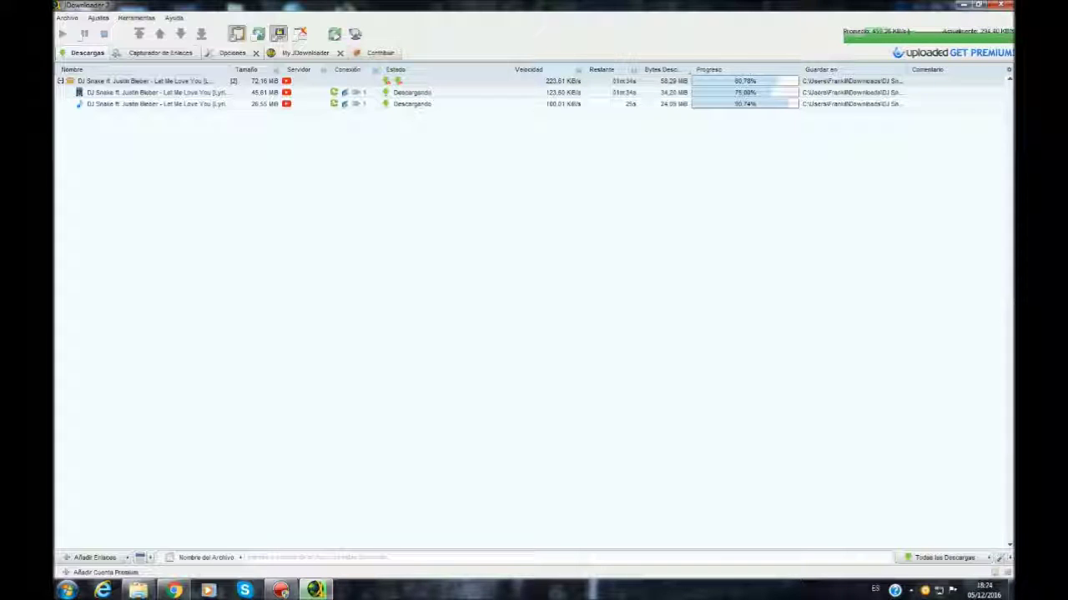
pyautogui.moveTo(174, 590)
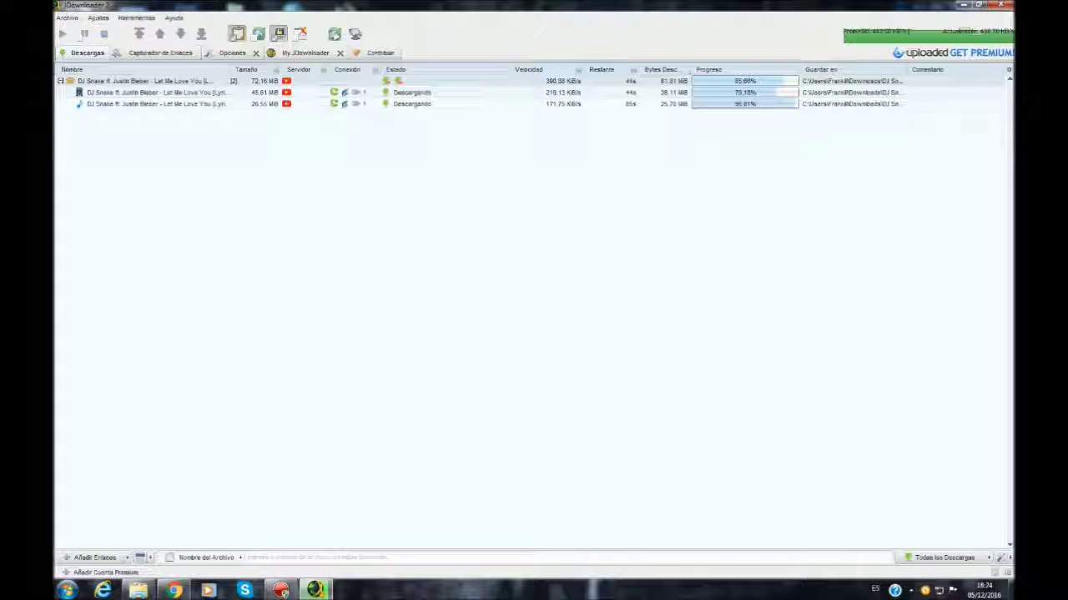
pyautogui.click(156, 104)
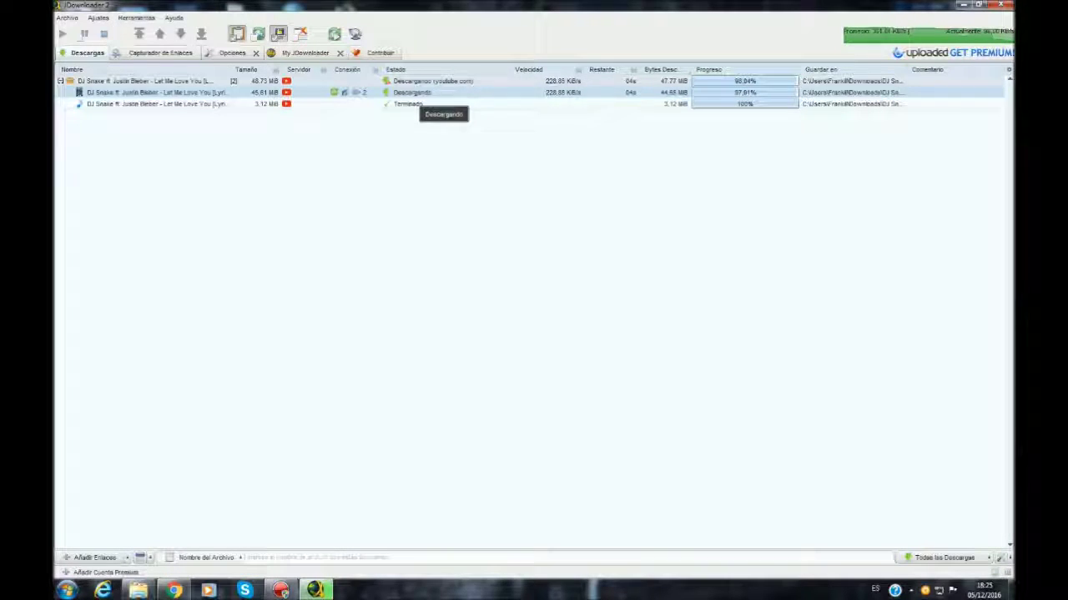
# Step: Switch to Chrome, pause the YouTube video, and go back to the JDownloader 2 download list
pyautogui.click(173, 590)
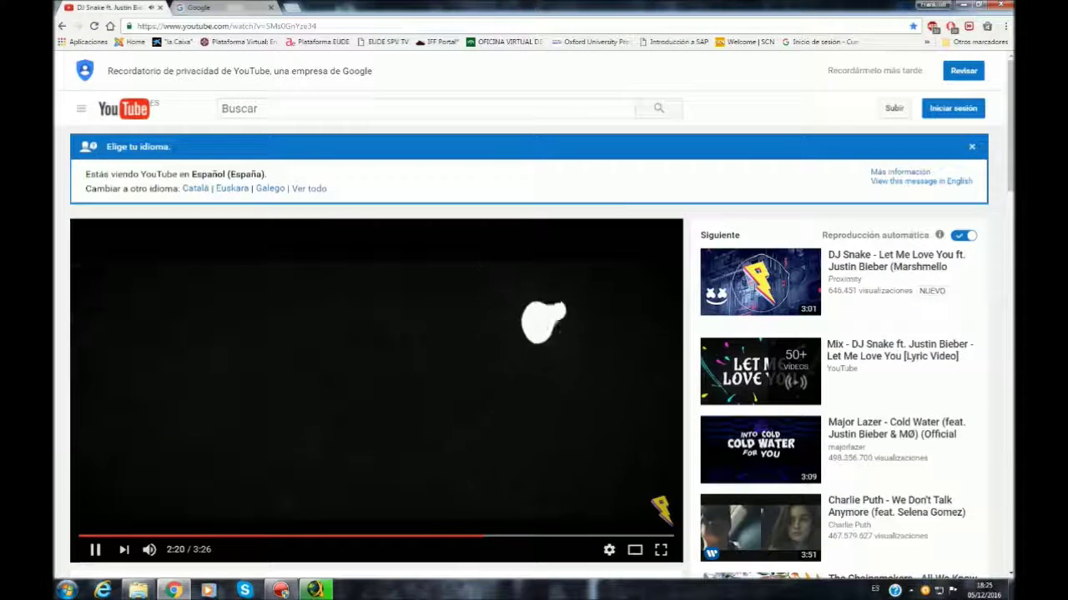
pyautogui.click(143, 498)
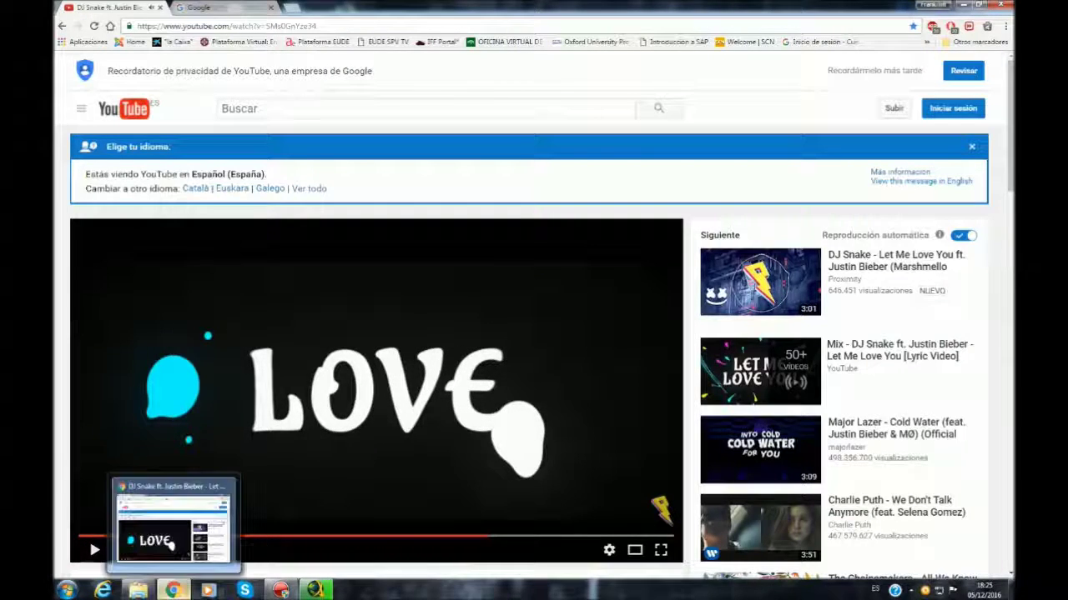
pyautogui.click(173, 591)
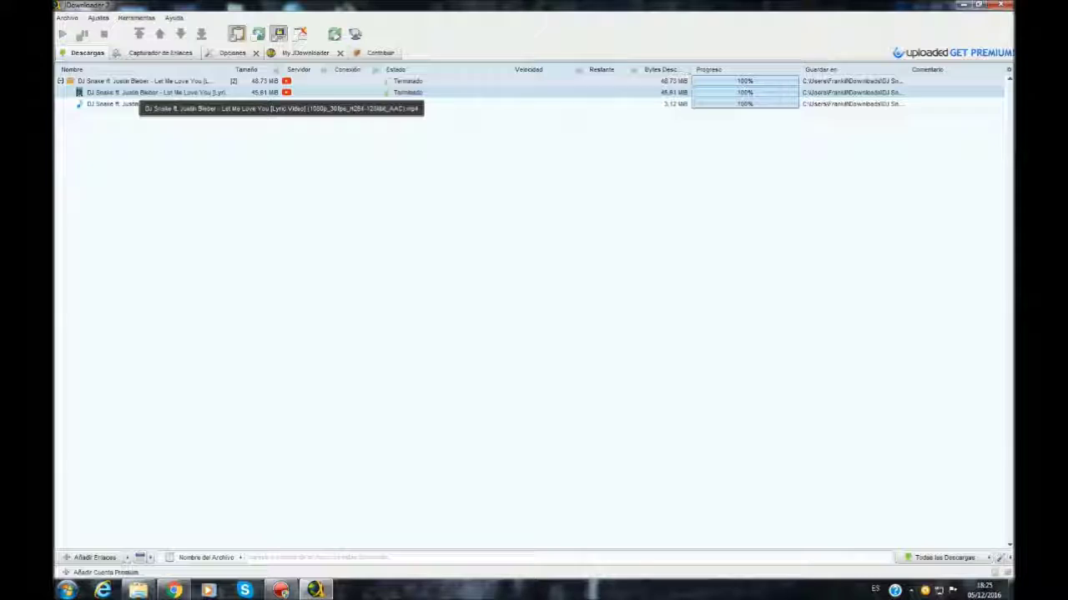
# Step: Open the folder containing the downloaded DJ Snake MP4 video and move that file to the desktop
pyautogui.rightClick(133, 93)
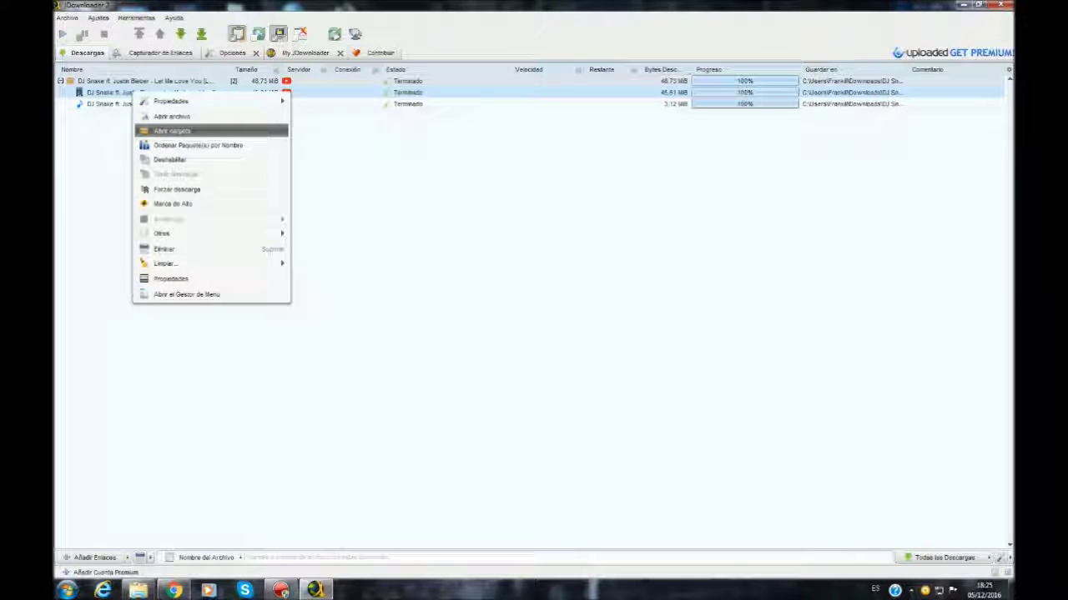
pyautogui.click(172, 131)
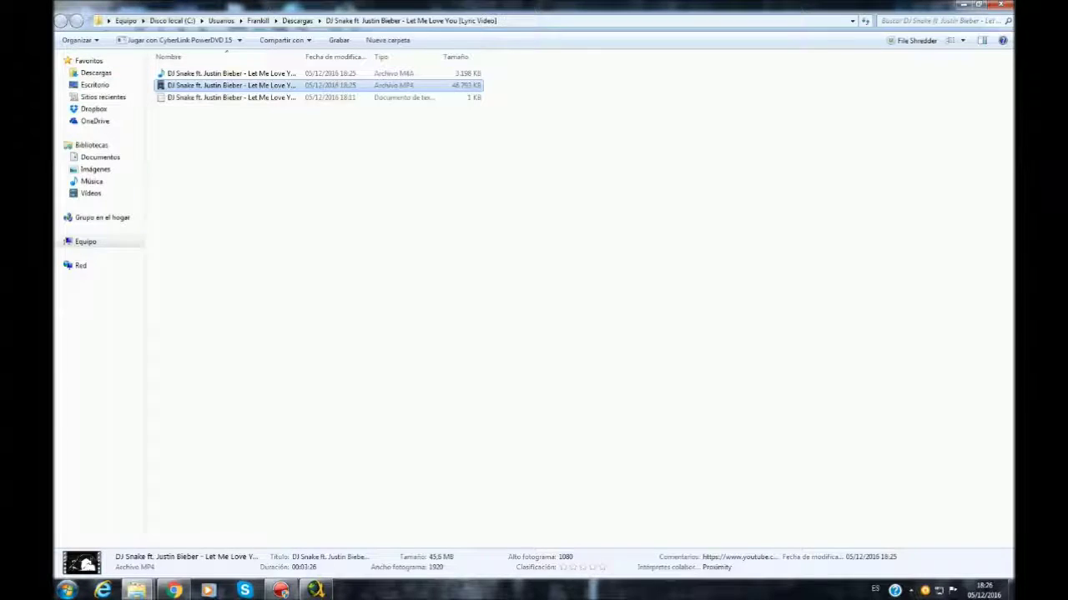
pyautogui.rightClick(222, 86)
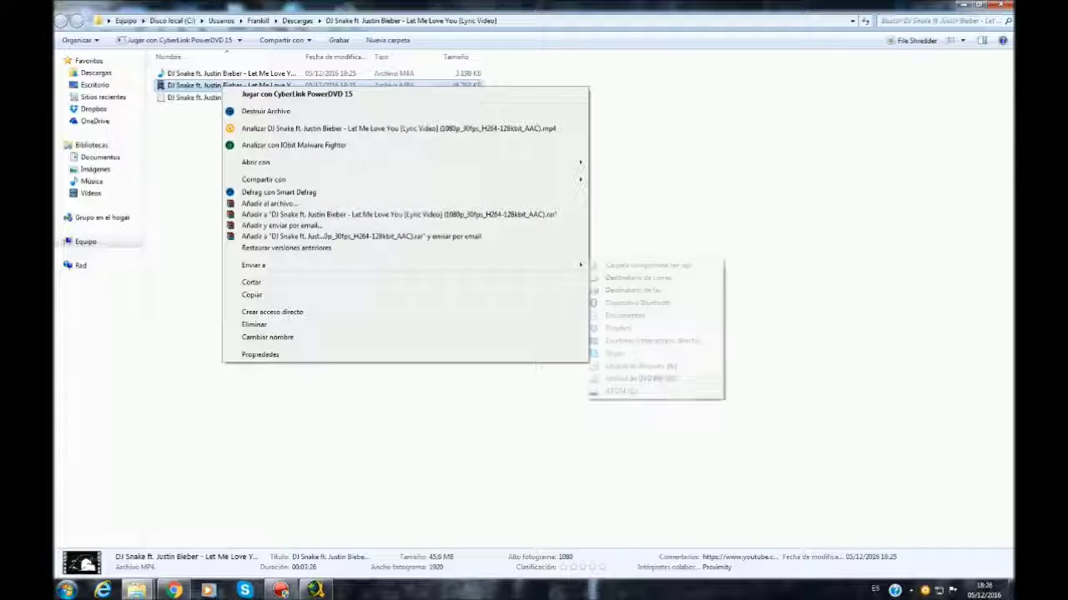
pyautogui.click(251, 282)
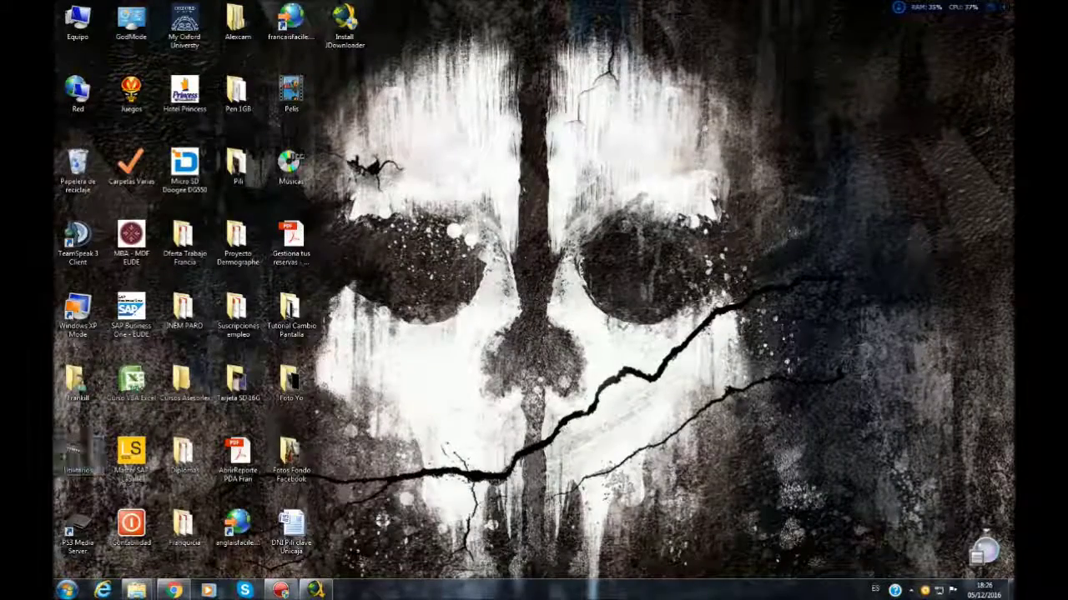
pyautogui.rightClick(614, 144)
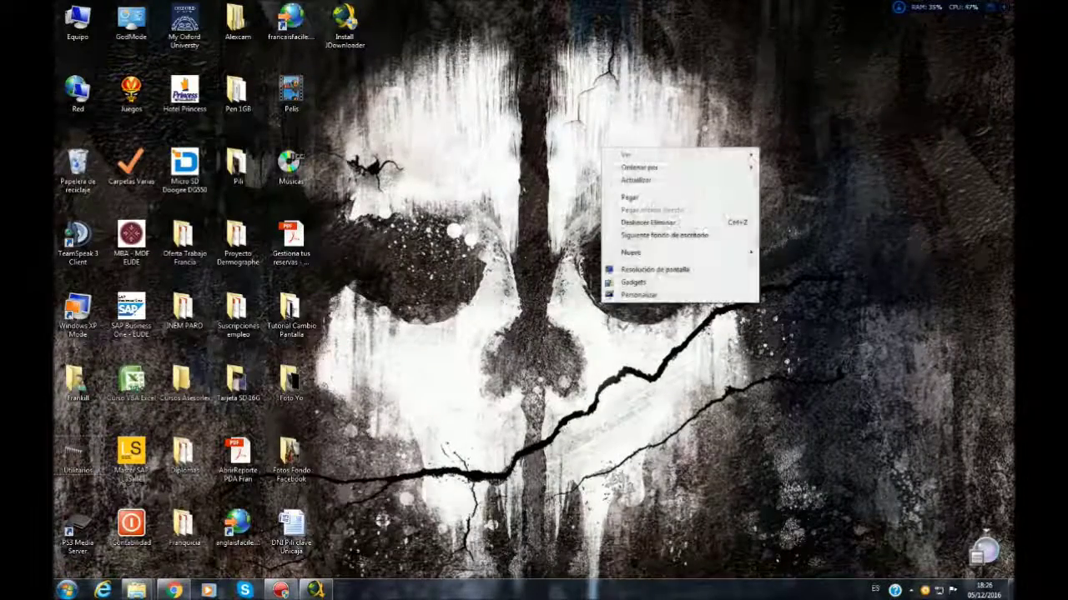
pyautogui.click(634, 197)
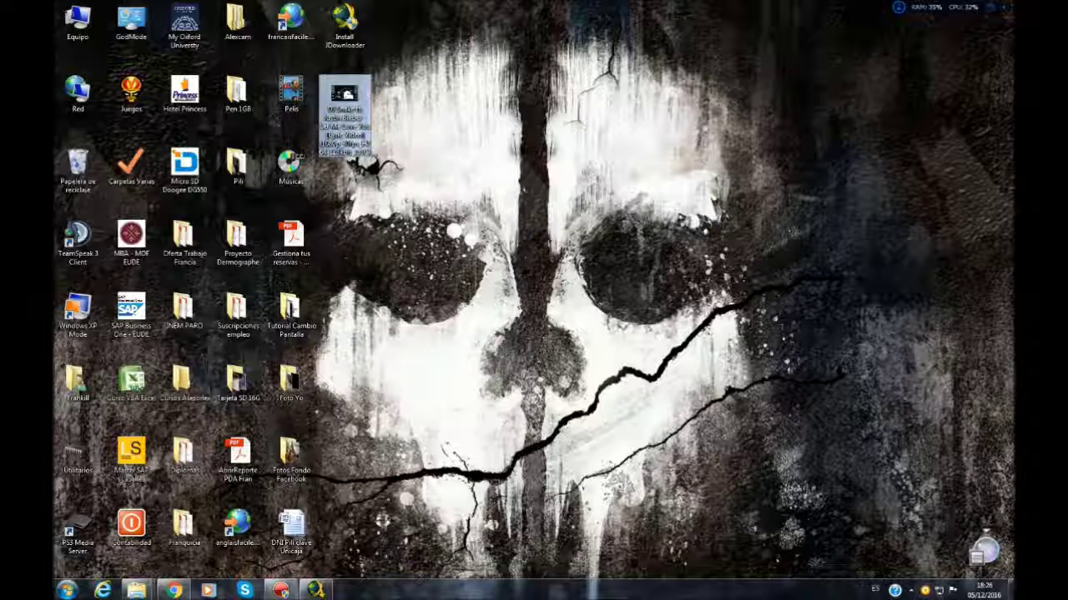
# Step: Play the MP4 video from the desktop in PowerDVD to check it, pause it, and close the player
pyautogui.doubleClick(346, 95)
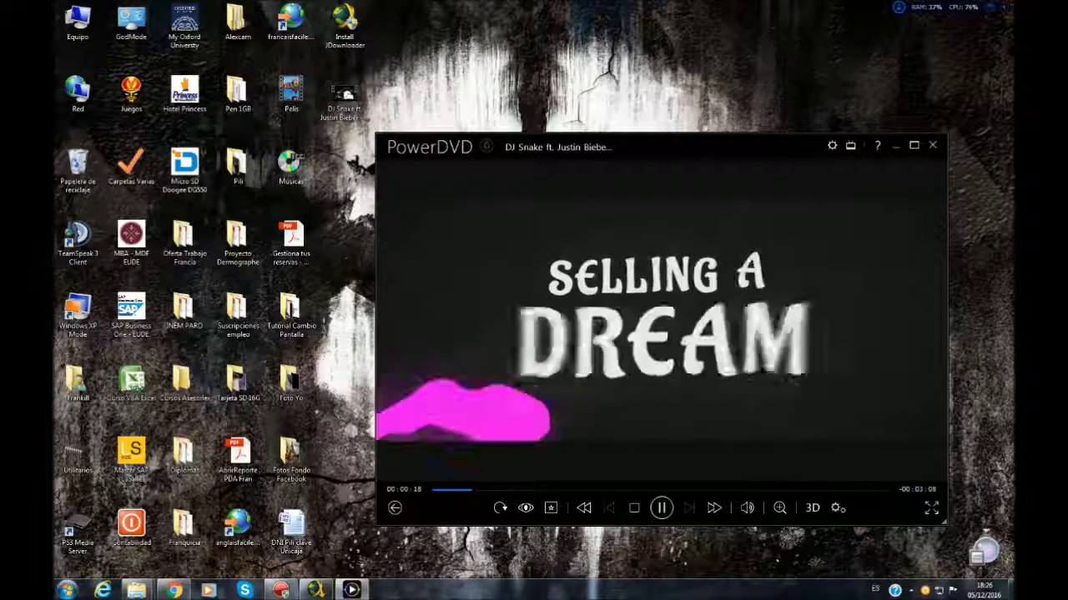
pyautogui.press('space')
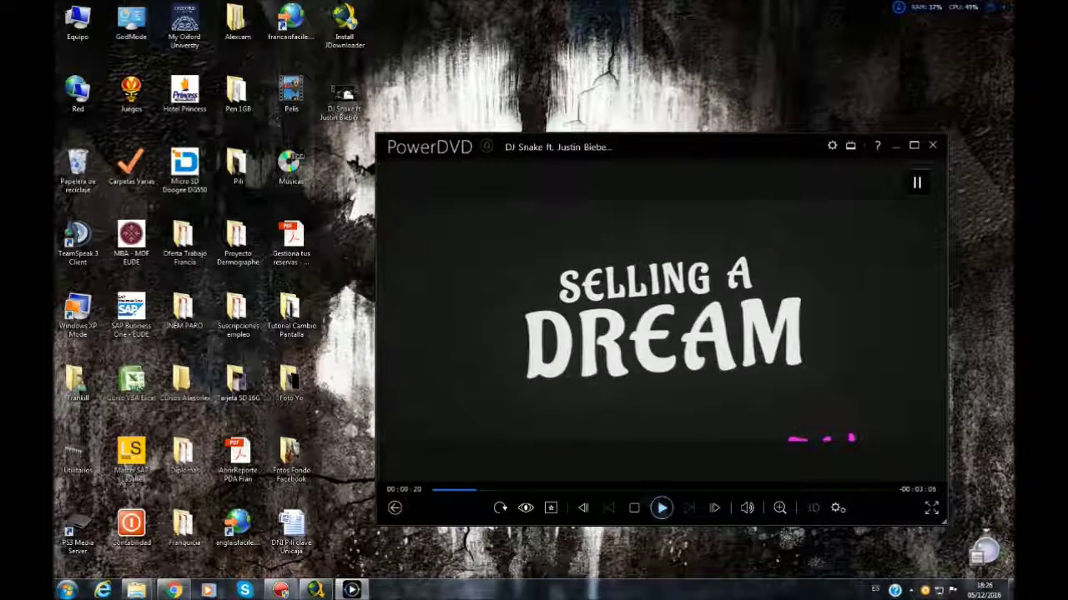
pyautogui.hotkey('alt', 'F4')
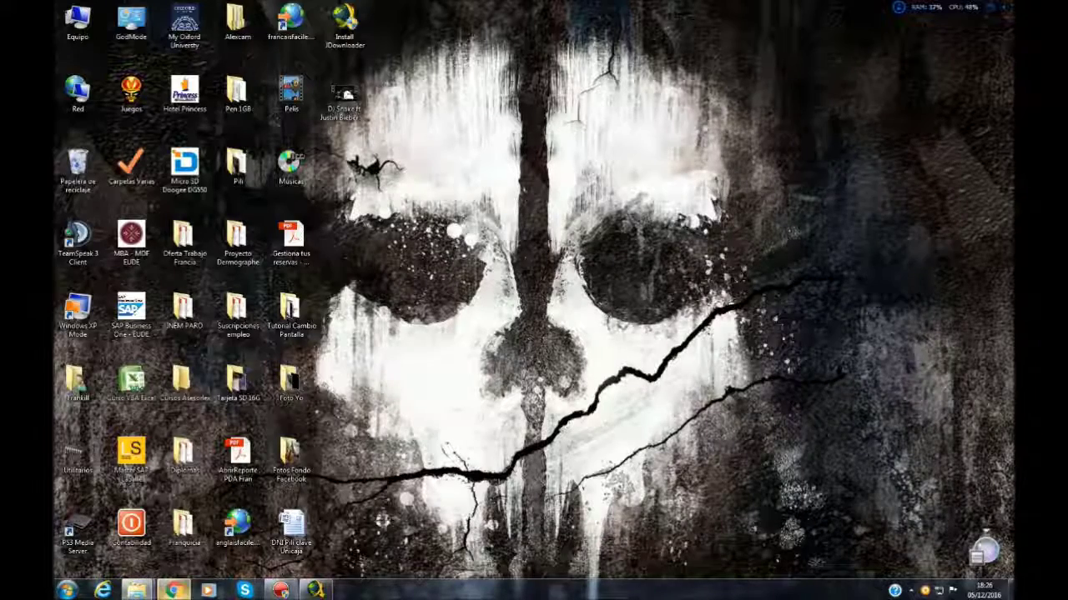
# Step: Return to the download folder and move the DJ Snake M4A audio file to the desktop
pyautogui.moveTo(173, 590)
pyautogui.moveTo(136, 590)
pyautogui.click(251, 524)
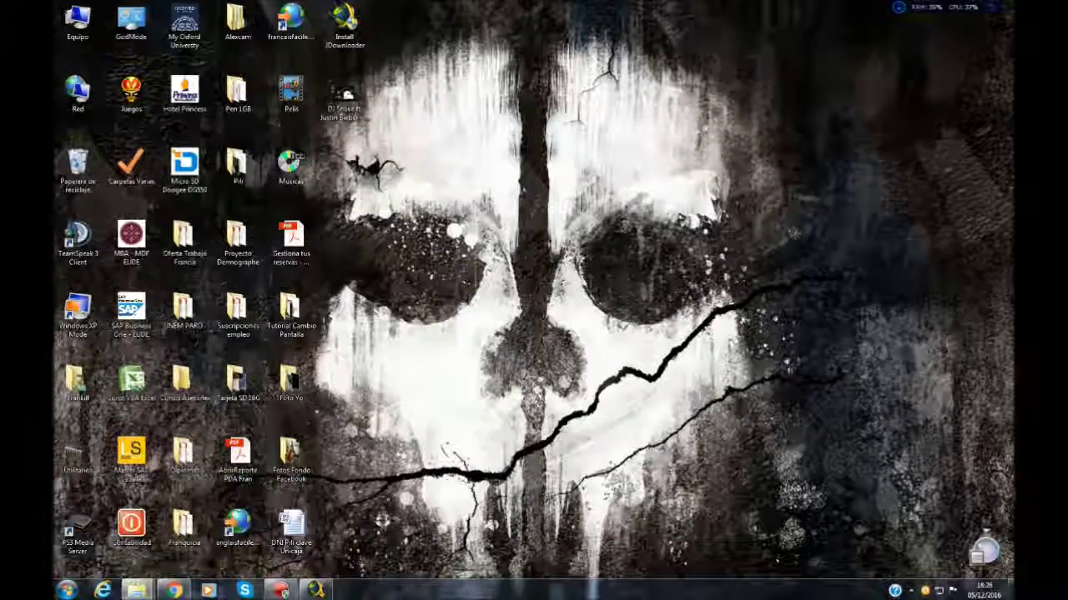
pyautogui.click(211, 74)
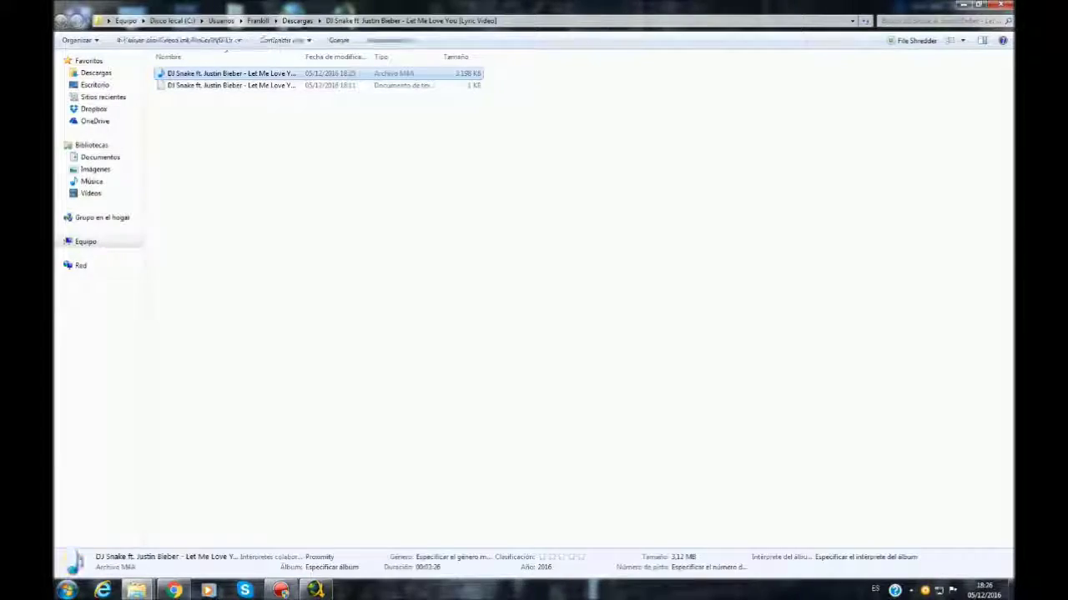
pyautogui.rightClick(211, 75)
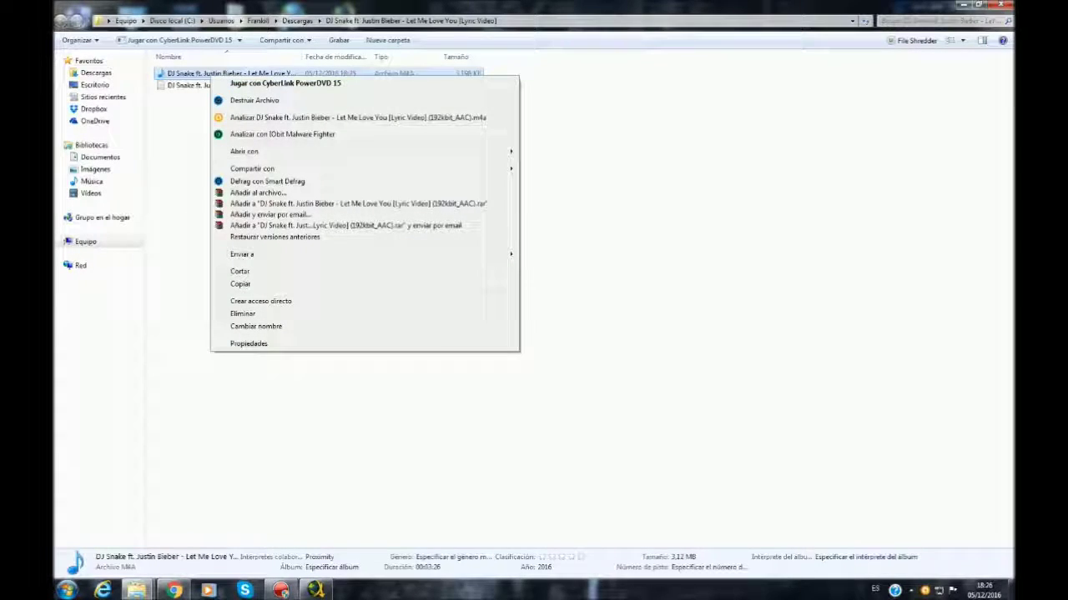
pyautogui.click(240, 271)
pyautogui.click(963, 4)
pyautogui.rightClick(495, 202)
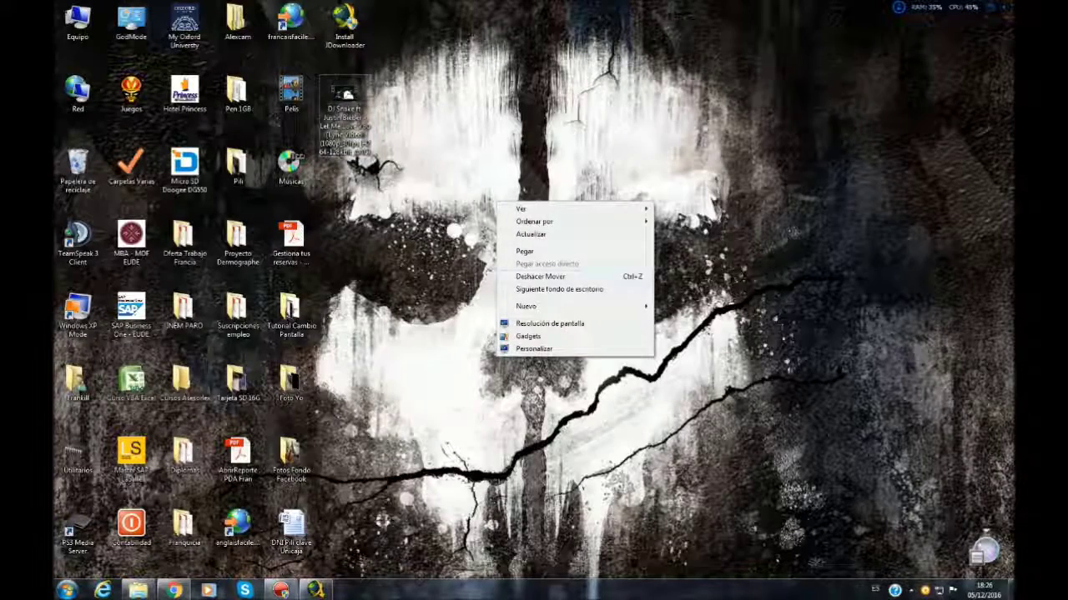
pyautogui.click(525, 251)
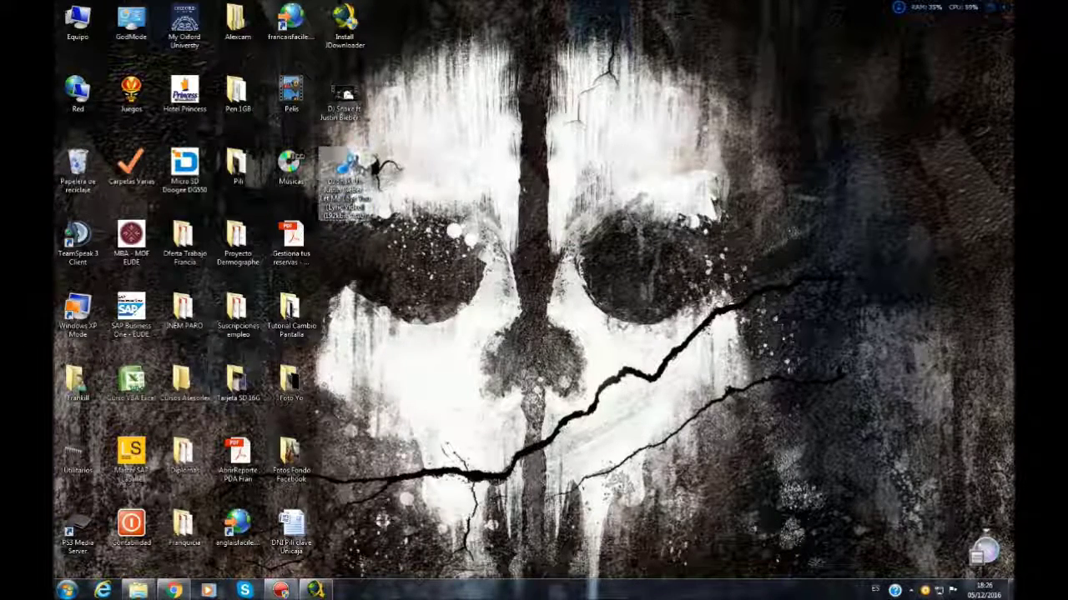